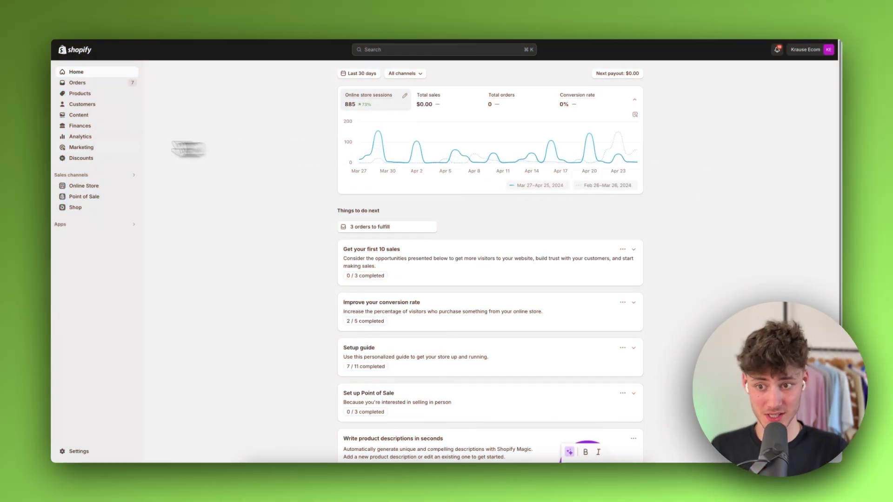
- Preview the live online store and scroll through its home page
{"action": "left_click", "coordinate": [133, 187]}
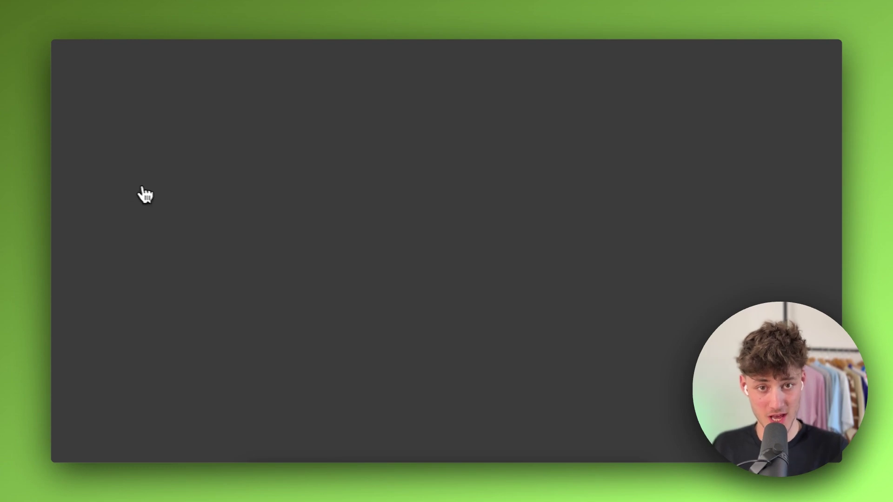
{"action": "scroll", "coordinate": [349, 259], "scroll_direction": "down", "scroll_amount": 3}
{"action": "scroll", "coordinate": [351, 255], "scroll_direction": "up", "scroll_amount": 3}
{"action": "scroll", "coordinate": [354, 261], "scroll_direction": "down", "scroll_amount": 3}
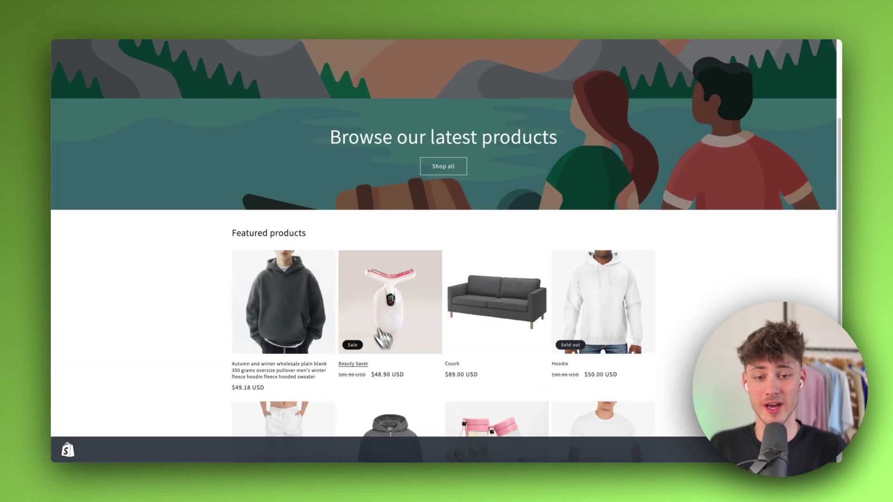
{"action": "scroll", "coordinate": [471, 215], "scroll_direction": "down", "scroll_amount": 1}
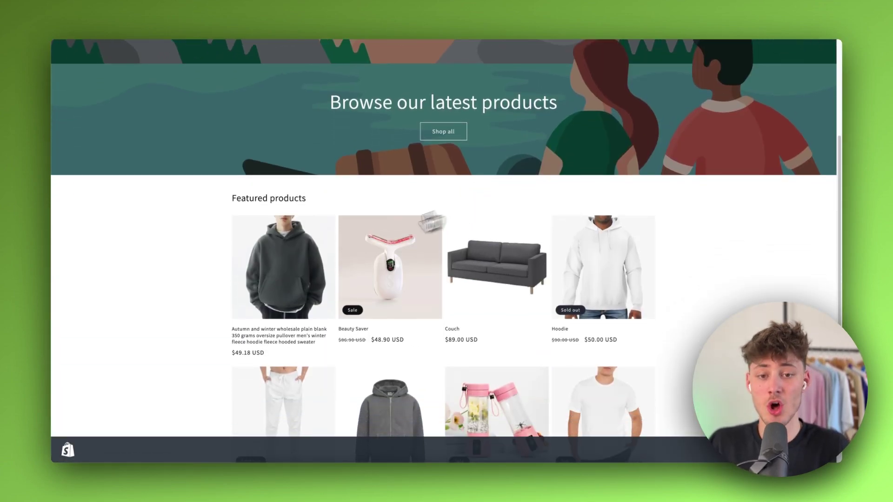
{"action": "scroll", "coordinate": [336, 257], "scroll_direction": "up", "scroll_amount": 5}
{"action": "scroll", "coordinate": [344, 259], "scroll_direction": "down", "scroll_amount": 2}
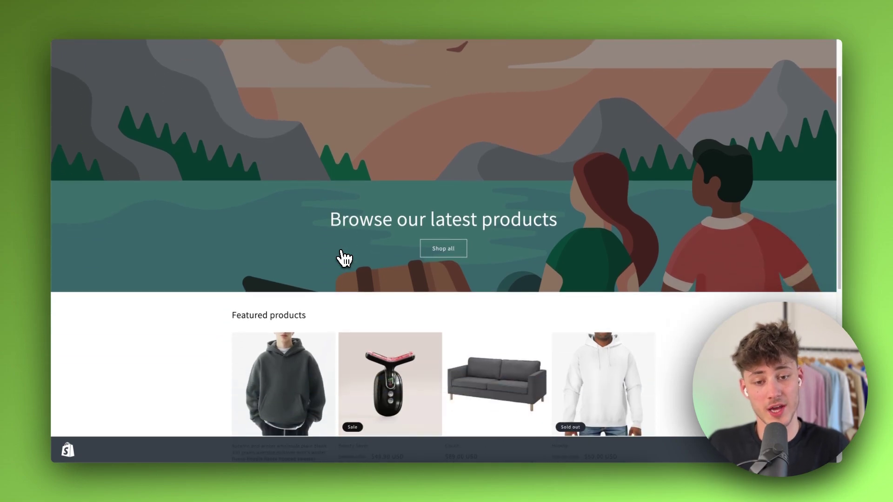
{"action": "scroll", "coordinate": [344, 259], "scroll_direction": "down", "scroll_amount": 1}
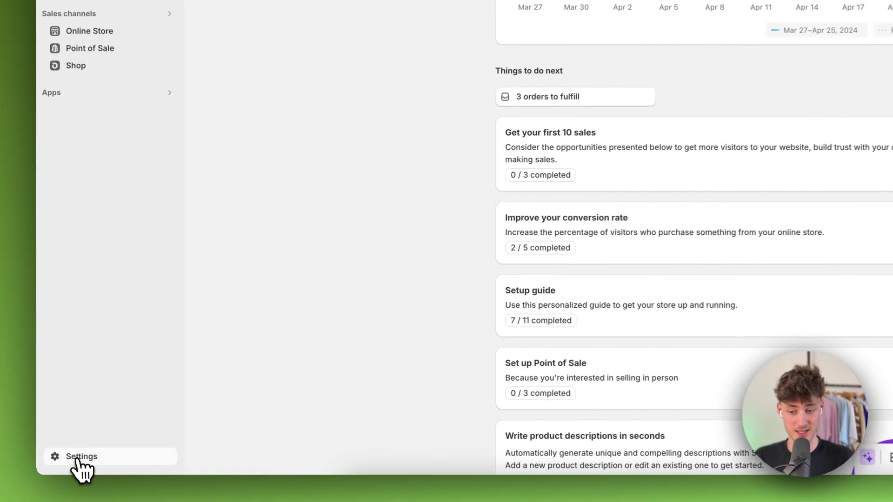
- Go from Settings to Apps and sales channels, then to the Shopify App Store
{"action": "left_click", "coordinate": [77, 451]}
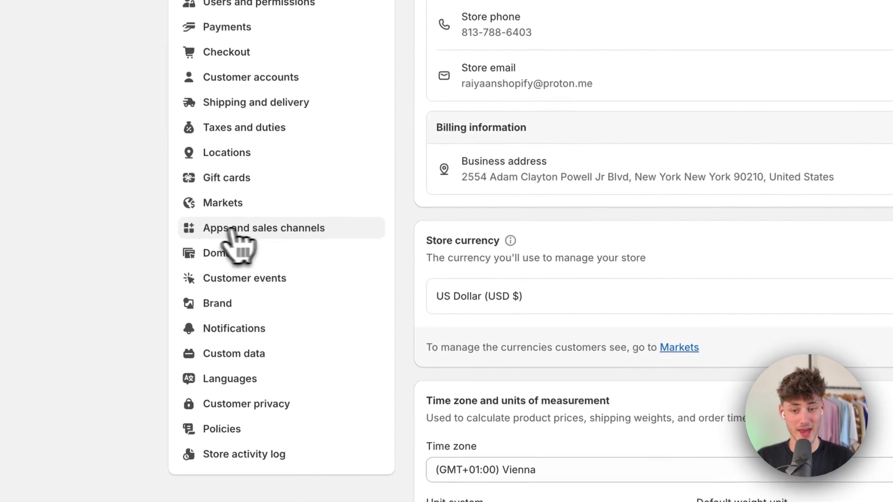
{"action": "left_click", "coordinate": [426, 172]}
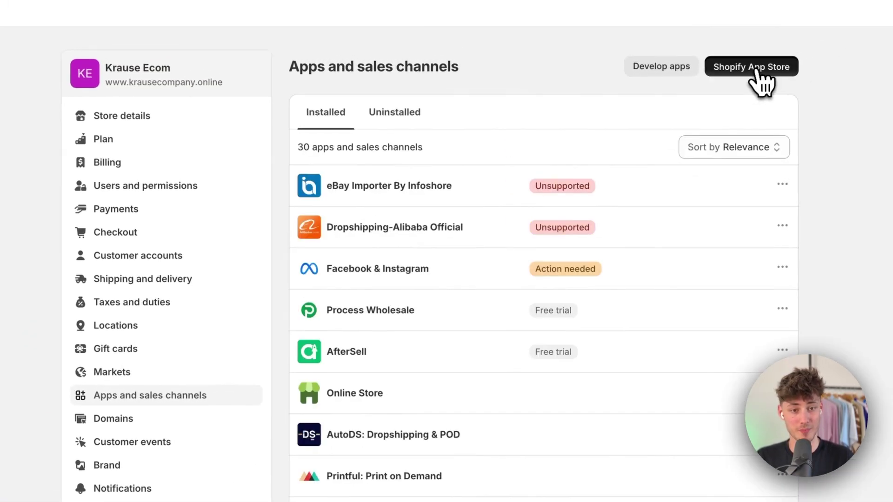
{"action": "left_click", "coordinate": [755, 69]}
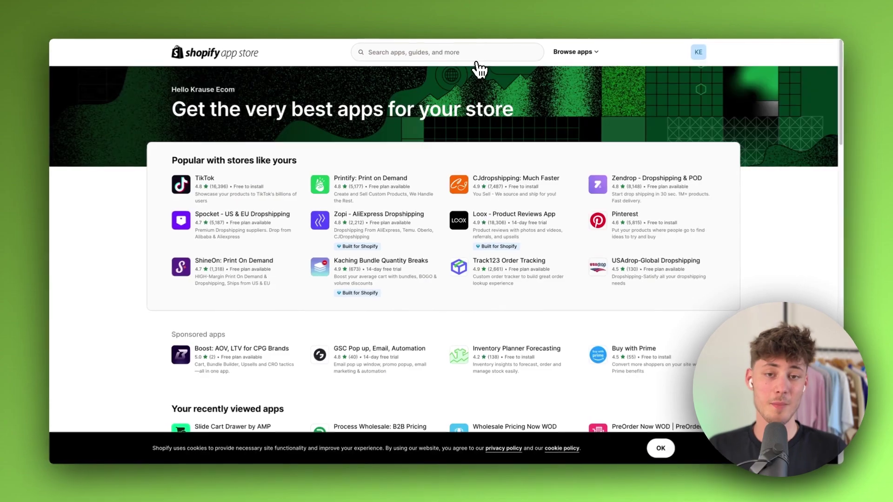
- Search the Shopify App Store for 'brand slider'
{"action": "left_click", "coordinate": [453, 17]}
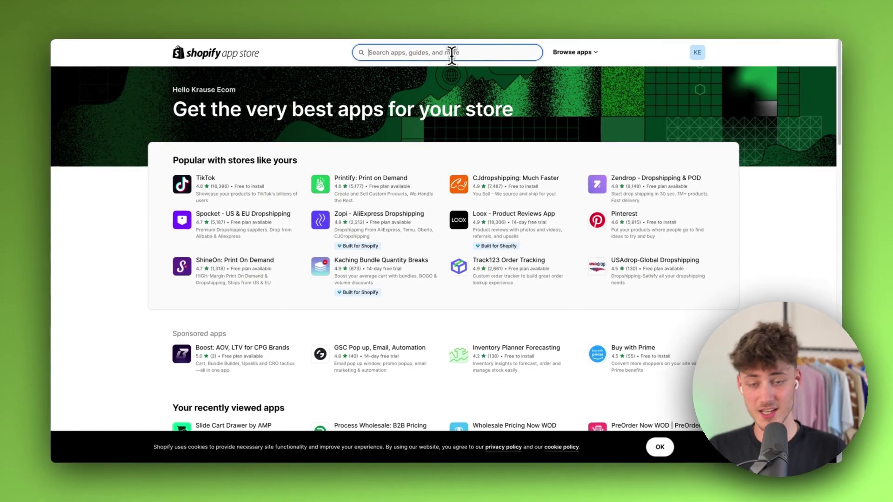
{"action": "type", "text": "brand slider"}
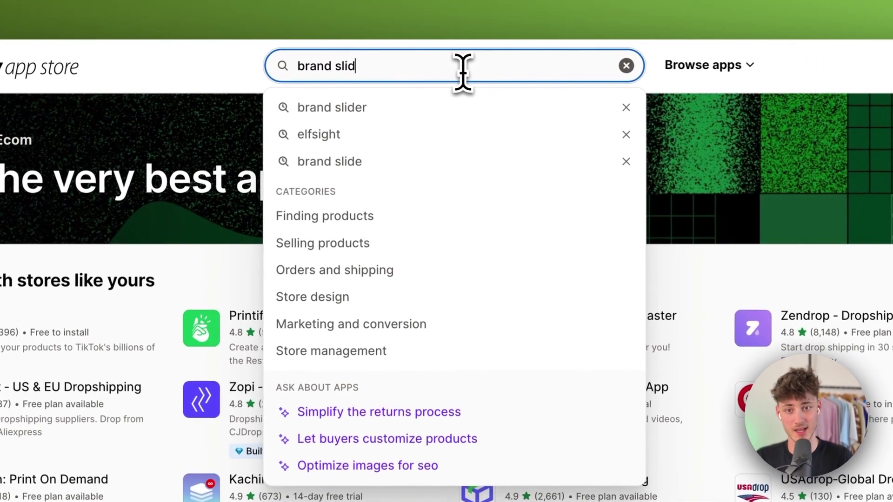
{"action": "key", "text": "Return"}
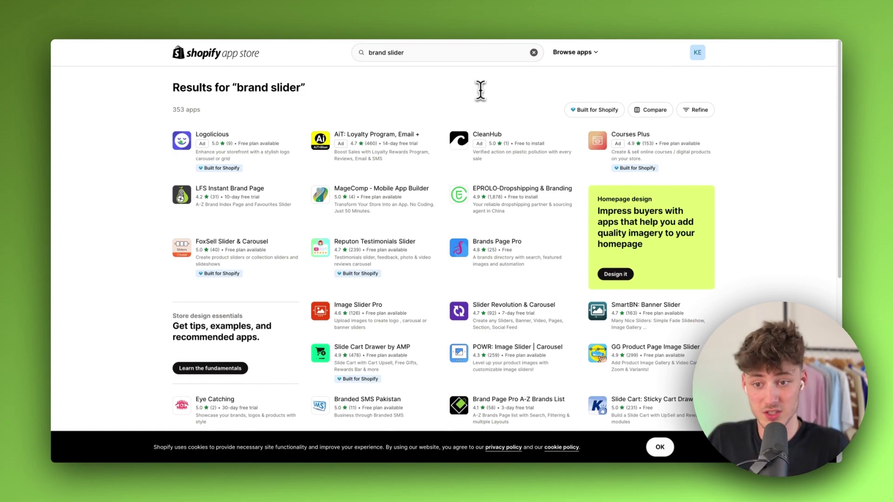
- Scroll through the 353 'brand slider' app results
{"action": "scroll", "coordinate": [480, 91], "scroll_direction": "down", "scroll_amount": 5}
{"action": "scroll", "coordinate": [480, 92], "scroll_direction": "up", "scroll_amount": 5}
{"action": "scroll", "coordinate": [480, 95], "scroll_direction": "down", "scroll_amount": 2}
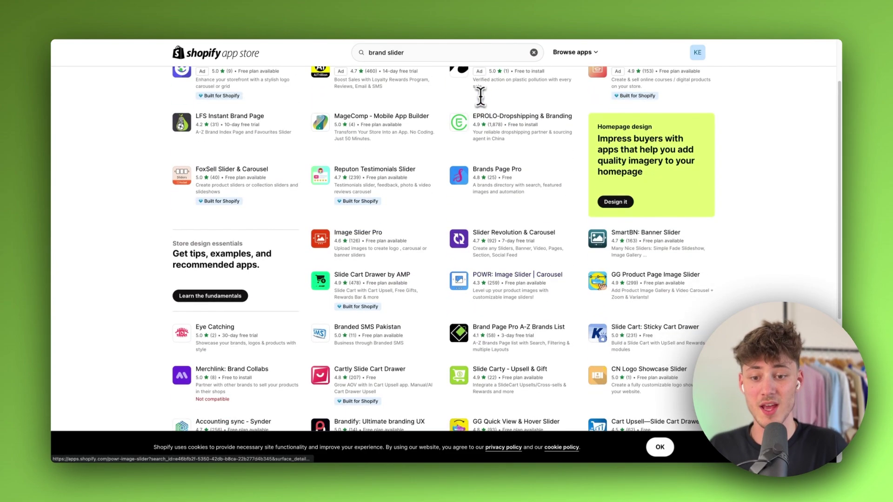
{"action": "scroll", "coordinate": [480, 97], "scroll_direction": "down", "scroll_amount": 4}
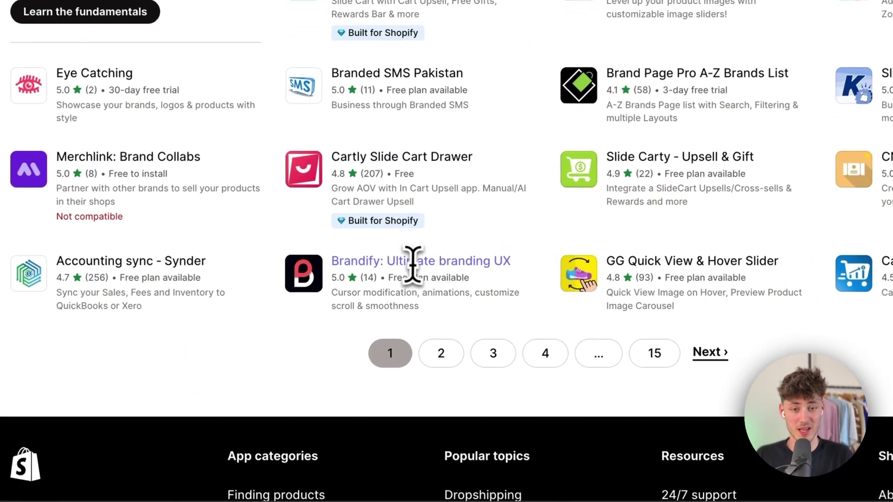
{"action": "scroll", "coordinate": [412, 265], "scroll_direction": "up", "scroll_amount": 5}
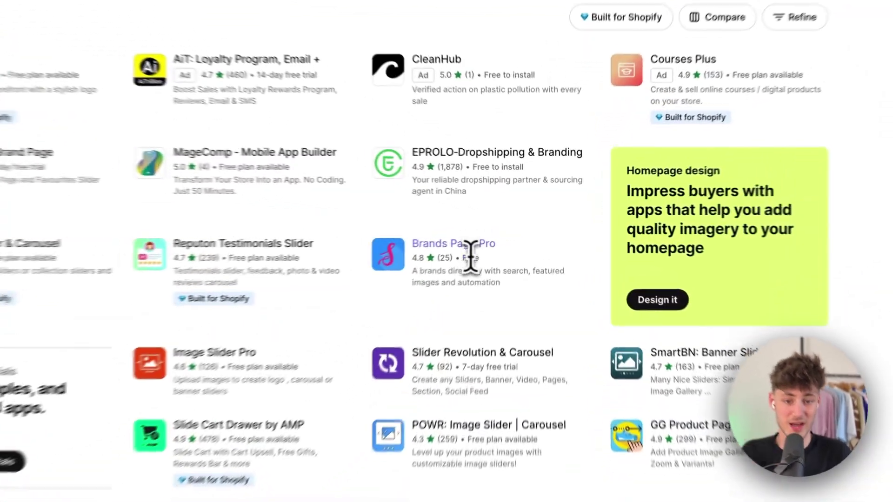
{"action": "scroll", "coordinate": [471, 256], "scroll_direction": "down", "scroll_amount": 5}
{"action": "scroll", "coordinate": [470, 256], "scroll_direction": "up", "scroll_amount": 5}
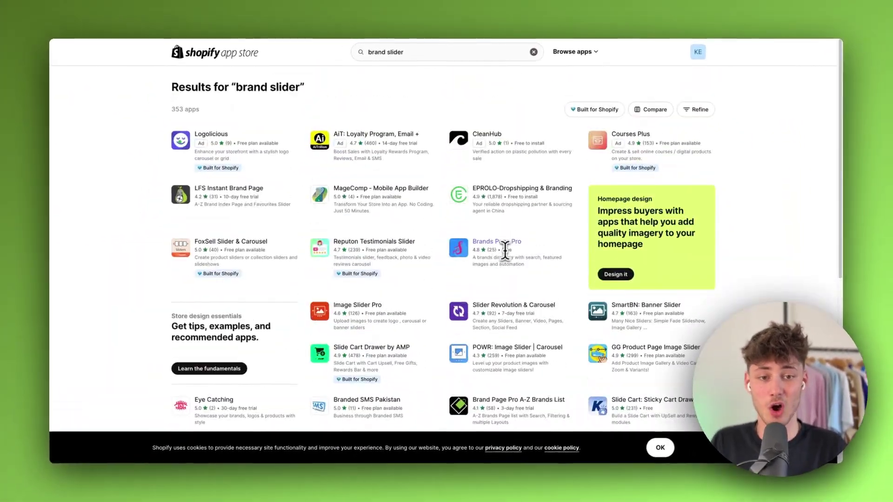
{"action": "scroll", "coordinate": [505, 250], "scroll_direction": "down", "scroll_amount": 5}
{"action": "scroll", "coordinate": [503, 249], "scroll_direction": "up", "scroll_amount": 5}
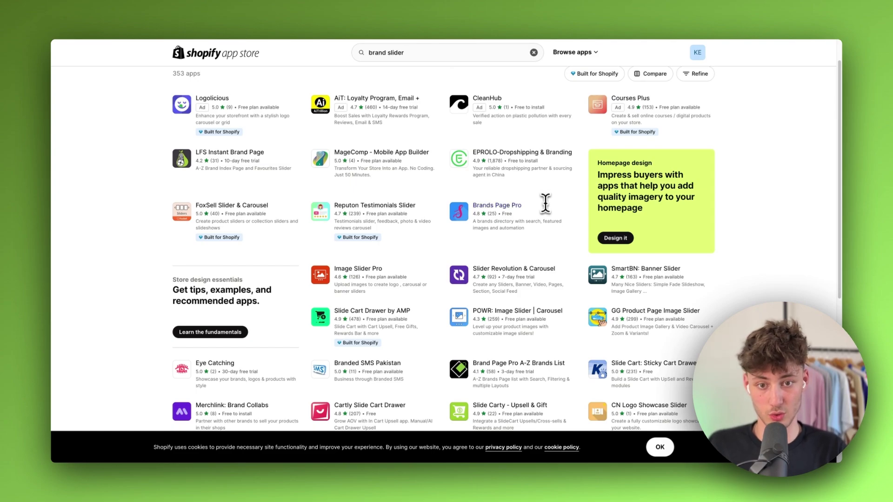
{"action": "scroll", "coordinate": [535, 214], "scroll_direction": "down", "scroll_amount": 5}
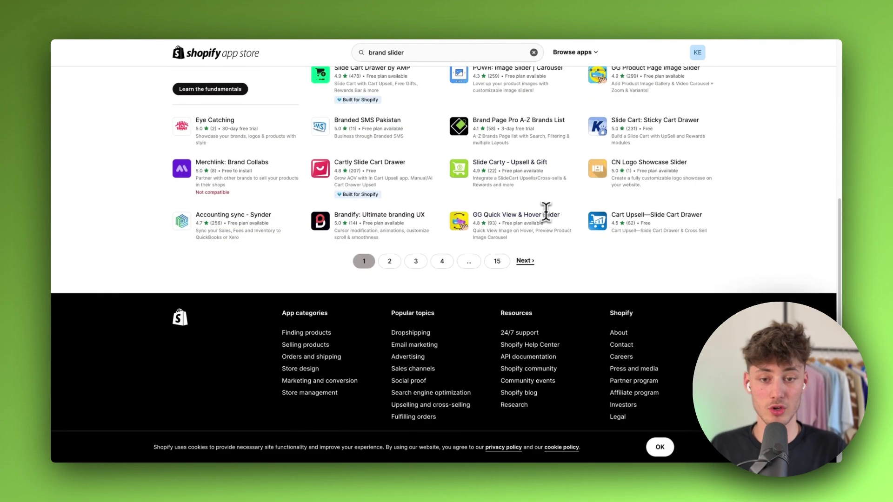
{"action": "scroll", "coordinate": [543, 213], "scroll_direction": "up", "scroll_amount": 6}
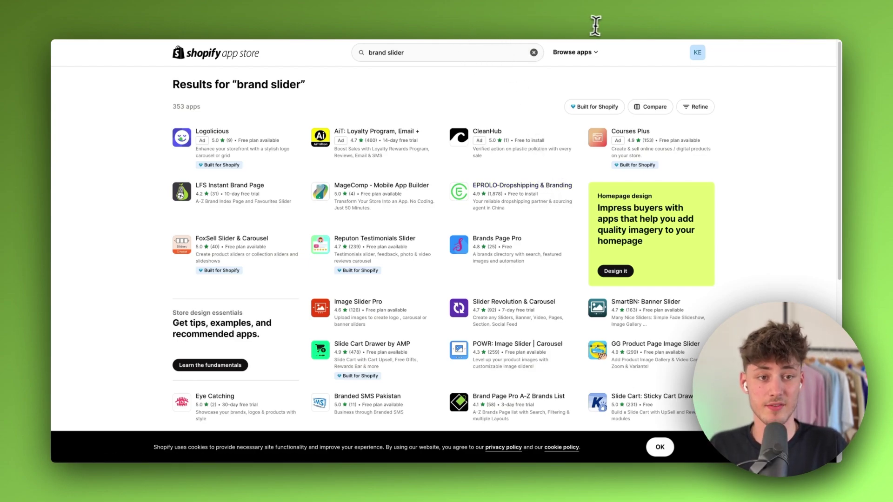
- In a new browser tab, search for elfsight and open the Elfsight website
{"action": "key", "text": "super+t"}
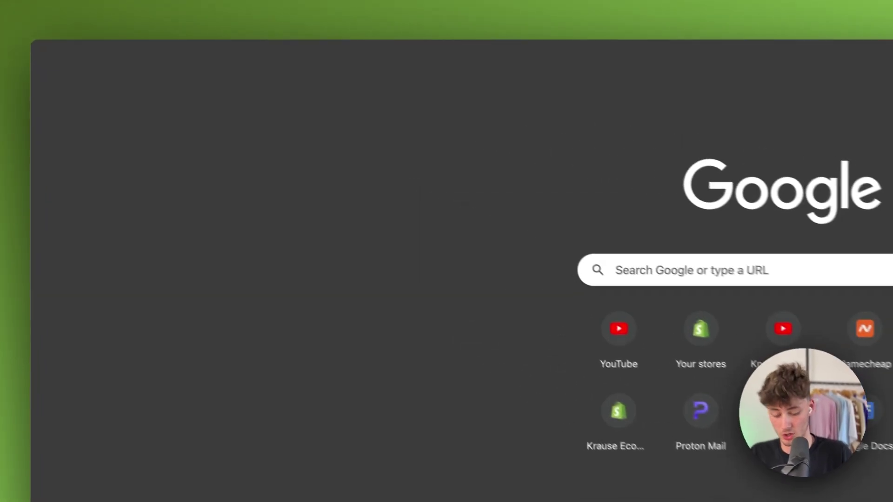
{"action": "type", "text": "elfsi"}
{"action": "key", "text": "Return"}
{"action": "left_click", "coordinate": [230, 168]}
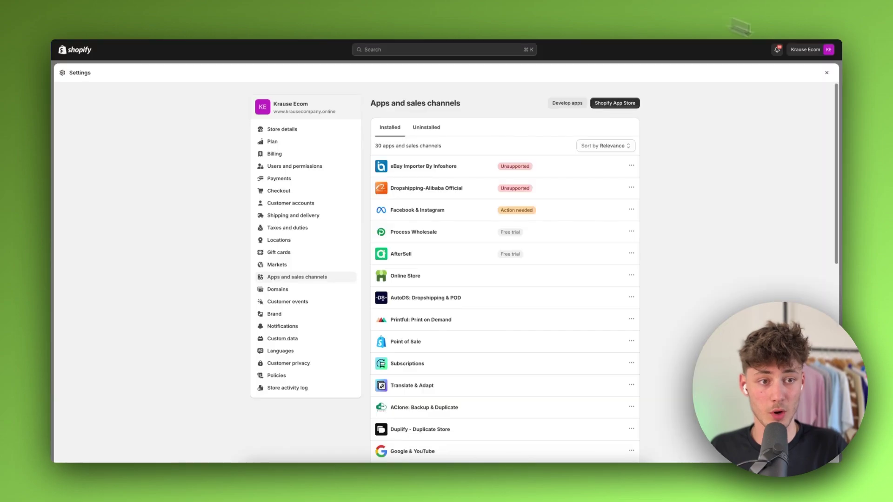
{"action": "left_click", "coordinate": [826, 72]}
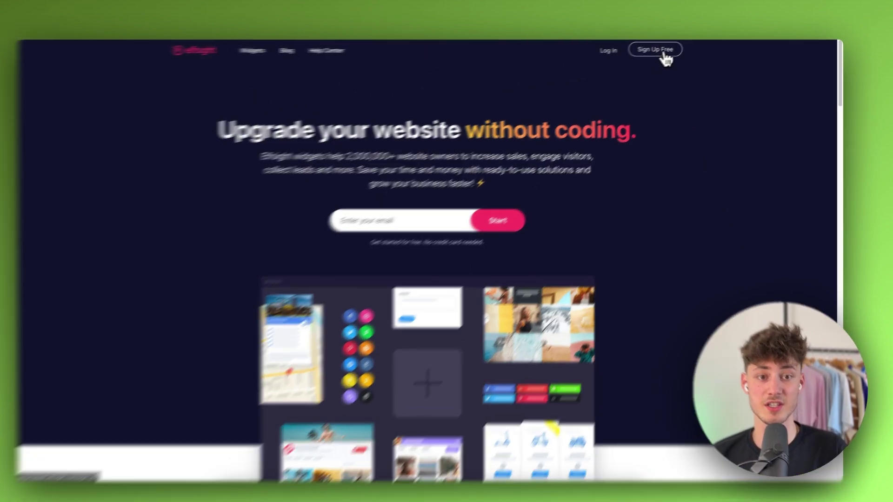
- Sign up for a free Elfsight account with the Google account
{"action": "left_click", "coordinate": [662, 51]}
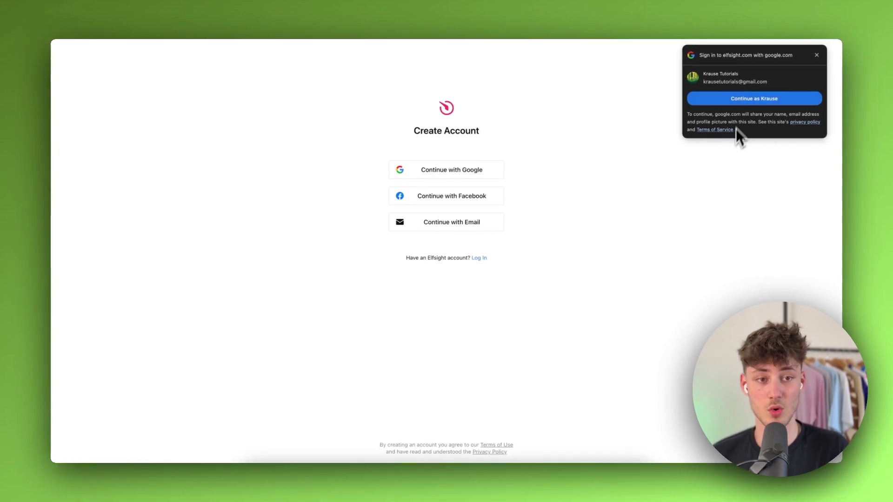
{"action": "left_click", "coordinate": [739, 98]}
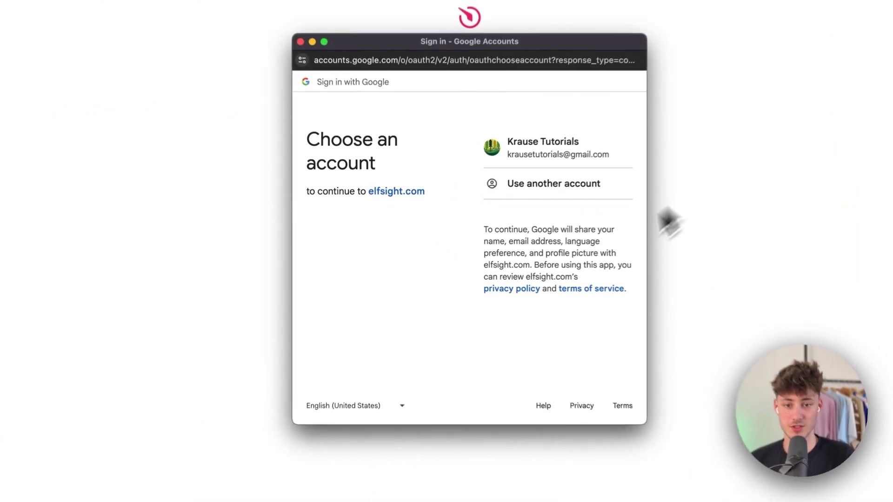
{"action": "left_click", "coordinate": [568, 162]}
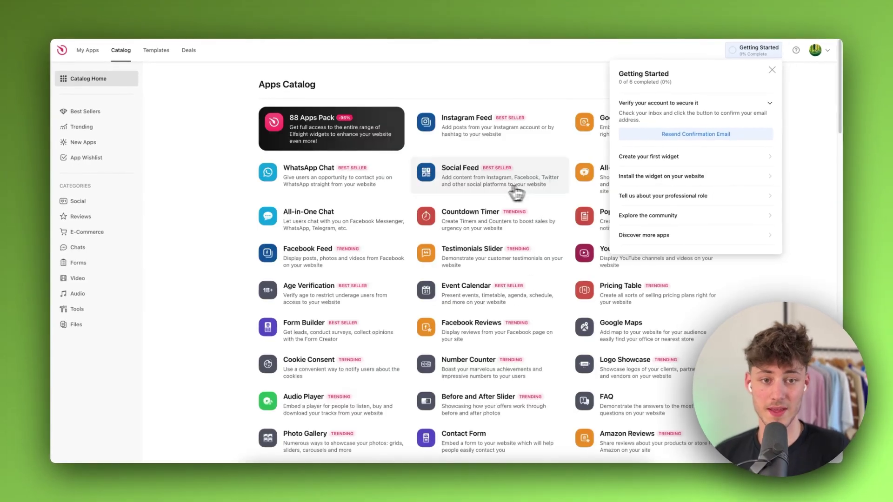
- Search the Elfsight Apps Catalog for 'Brand' and open the Logo Showcase templates
{"action": "left_click", "coordinate": [516, 193]}
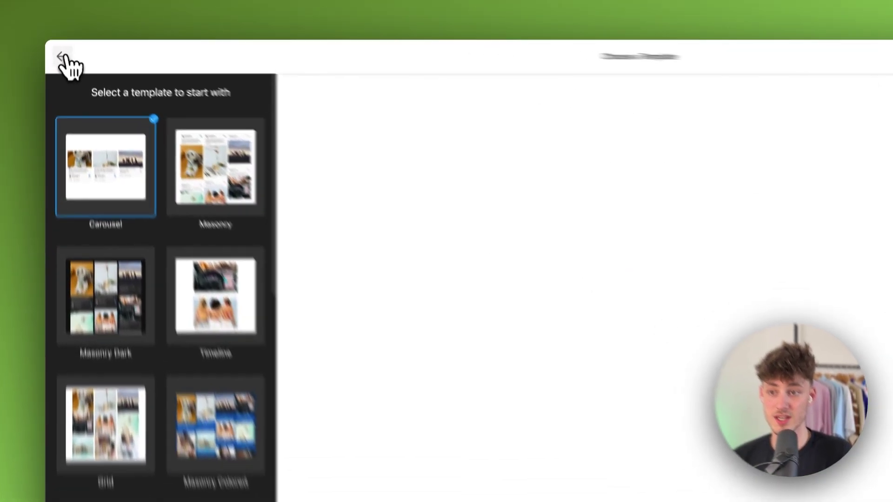
{"action": "left_click", "coordinate": [61, 51]}
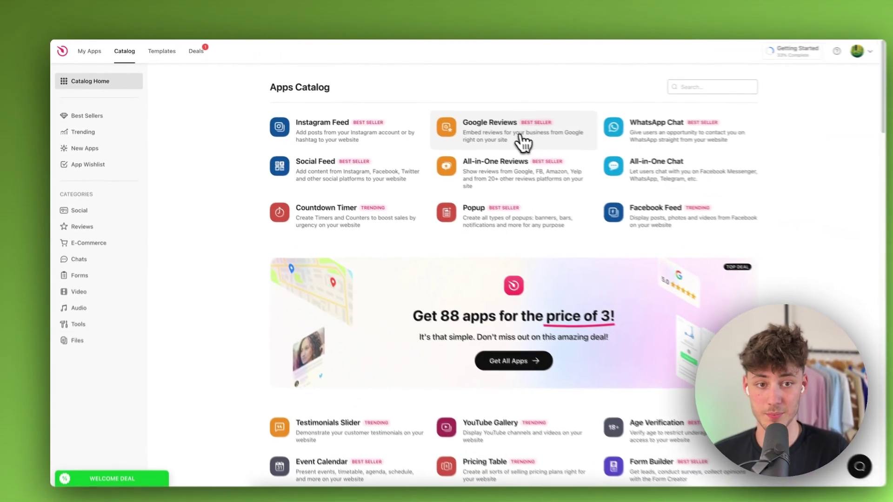
{"action": "left_click", "coordinate": [672, 85]}
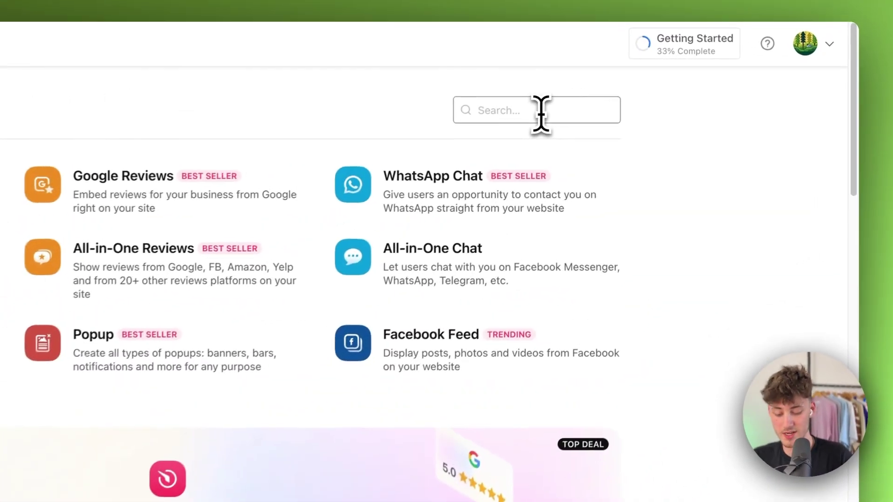
{"action": "type", "text": "Brand"}
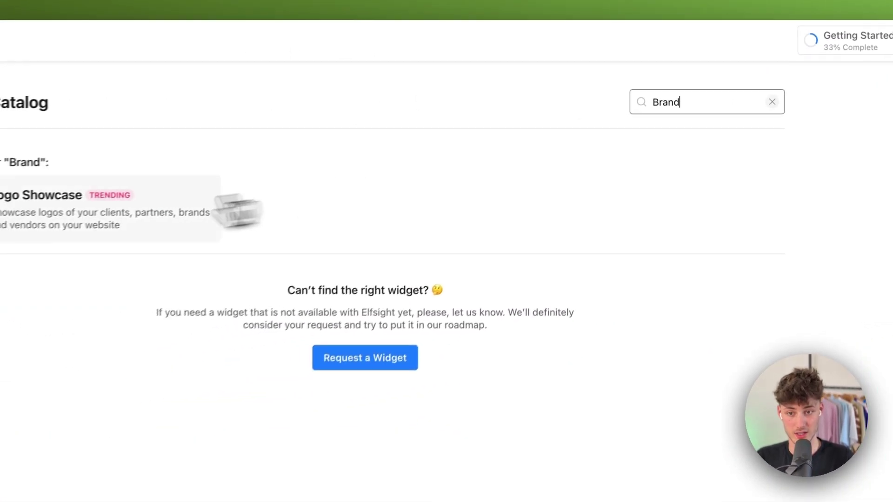
{"action": "left_click", "coordinate": [166, 195]}
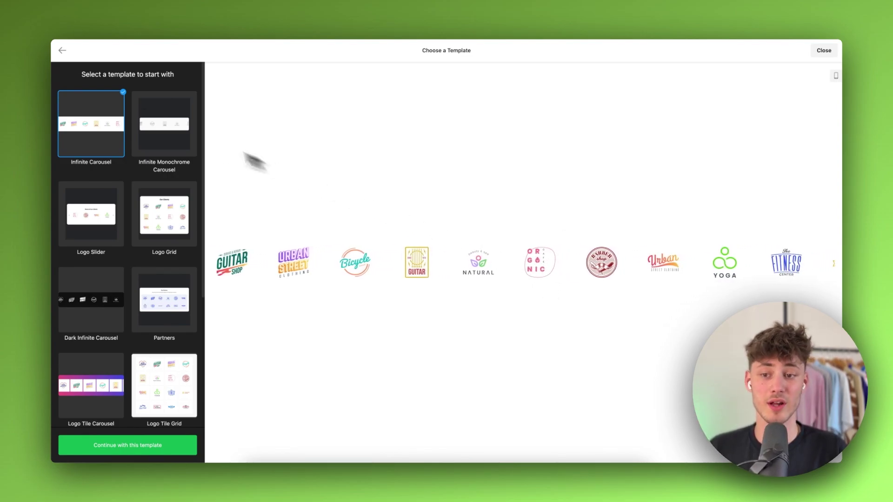
- Preview the Infinite Monochrome Carousel, Logo Grid, Logo Slider and Infinite Carousel templates
{"action": "scroll", "coordinate": [156, 238], "scroll_direction": "down", "scroll_amount": 5}
{"action": "scroll", "coordinate": [153, 244], "scroll_direction": "up", "scroll_amount": 5}
{"action": "scroll", "coordinate": [165, 224], "scroll_direction": "down", "scroll_amount": 5}
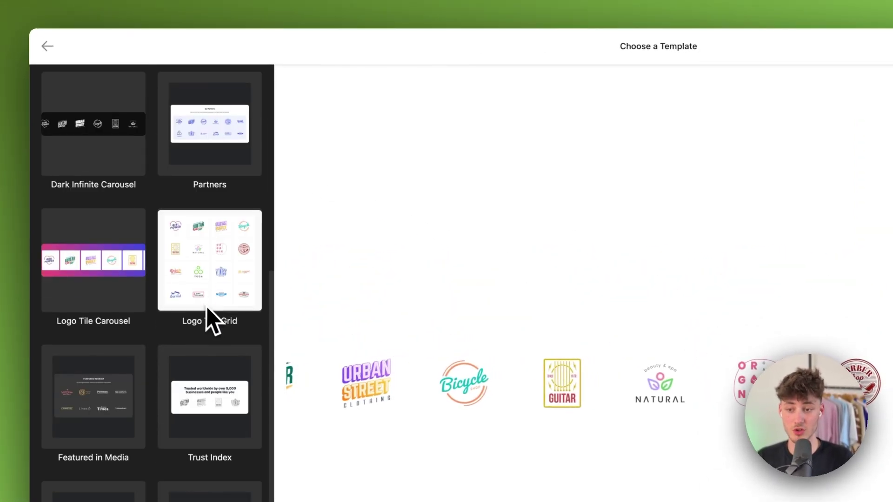
{"action": "scroll", "coordinate": [208, 319], "scroll_direction": "up", "scroll_amount": 5}
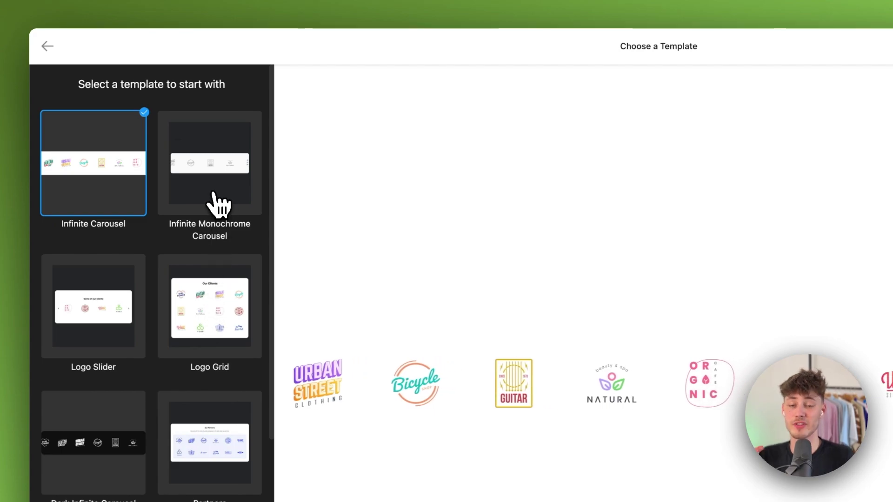
{"action": "left_click", "coordinate": [225, 213]}
{"action": "left_click", "coordinate": [232, 309]}
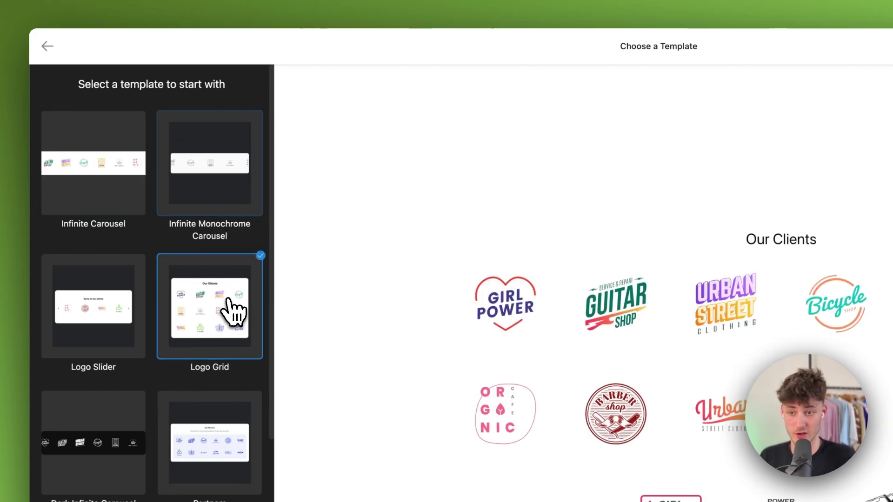
{"action": "left_click", "coordinate": [98, 314]}
{"action": "left_click", "coordinate": [166, 311]}
{"action": "left_click_drag", "start_coordinate": [756, 239], "coordinate": [818, 246]}
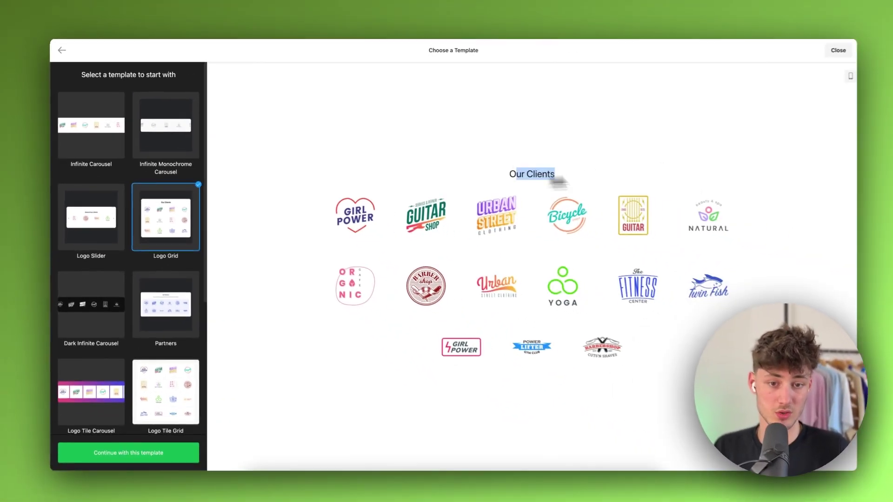
{"action": "left_click", "coordinate": [591, 173]}
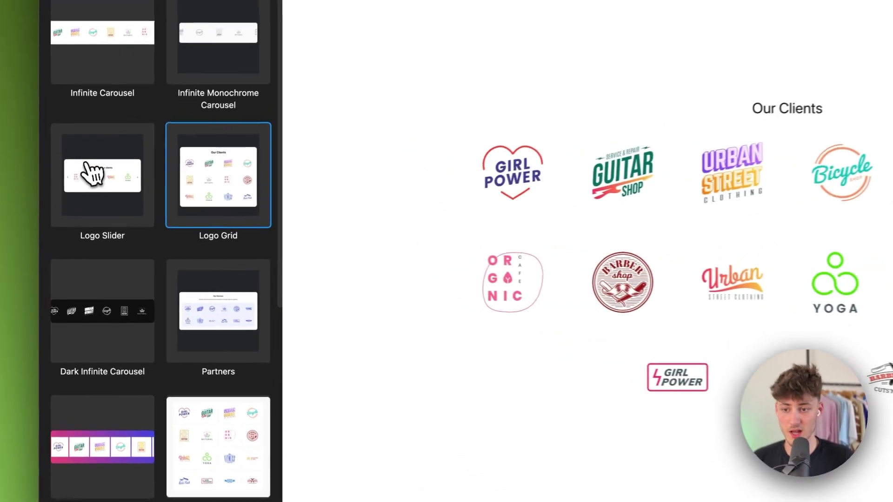
{"action": "left_click", "coordinate": [103, 216]}
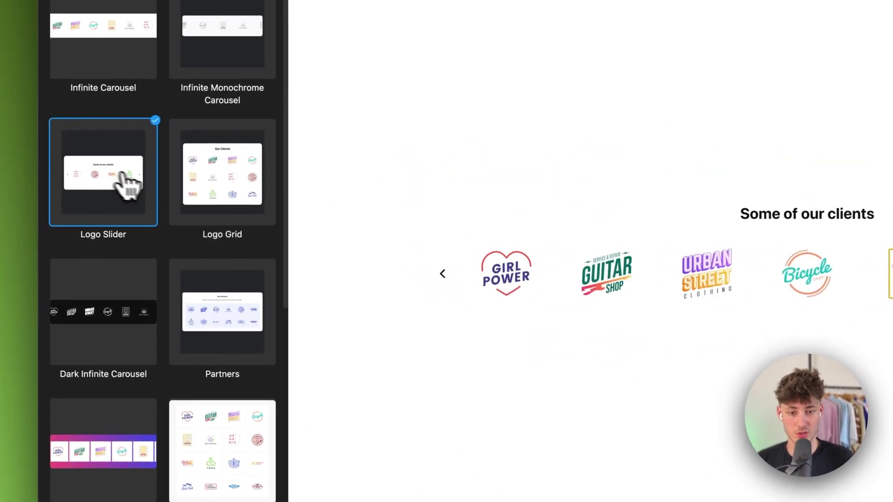
{"action": "left_click", "coordinate": [892, 275]}
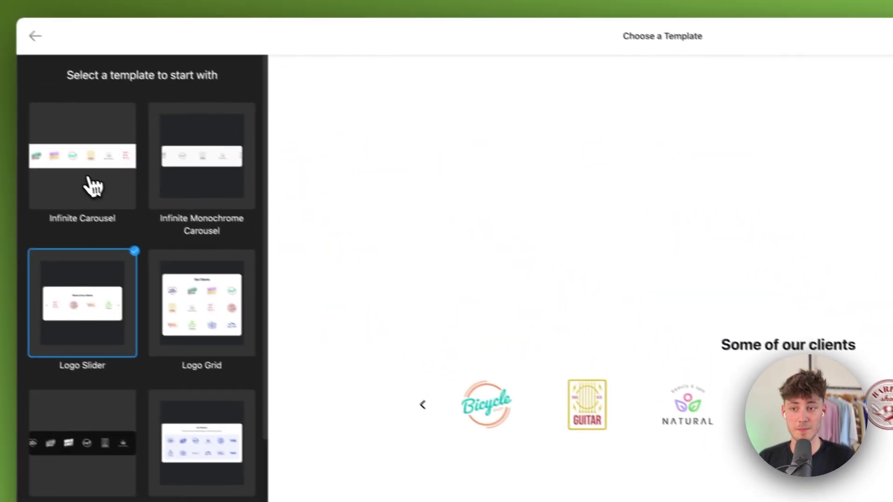
{"action": "left_click", "coordinate": [93, 186]}
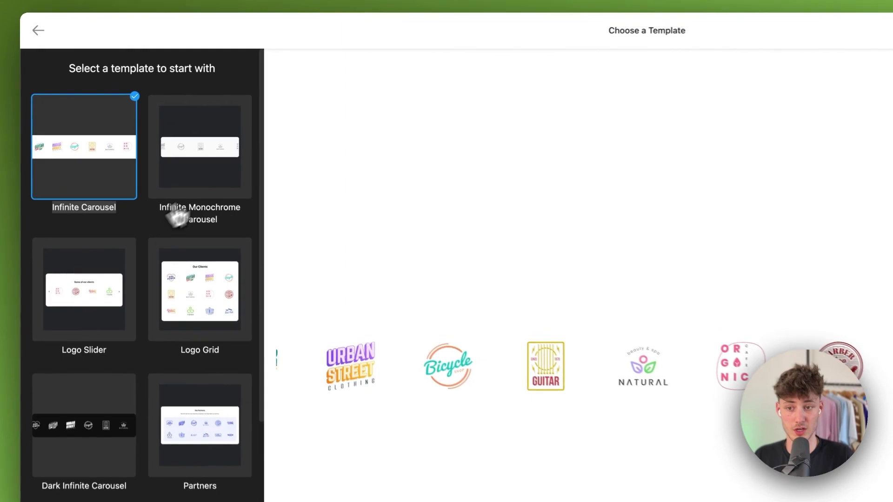
- Preview Logo Tile Carousel, Sponsors, Call to Action, Featured in Media, Trust Index and Logo Tile Grid
{"action": "left_click", "coordinate": [159, 155]}
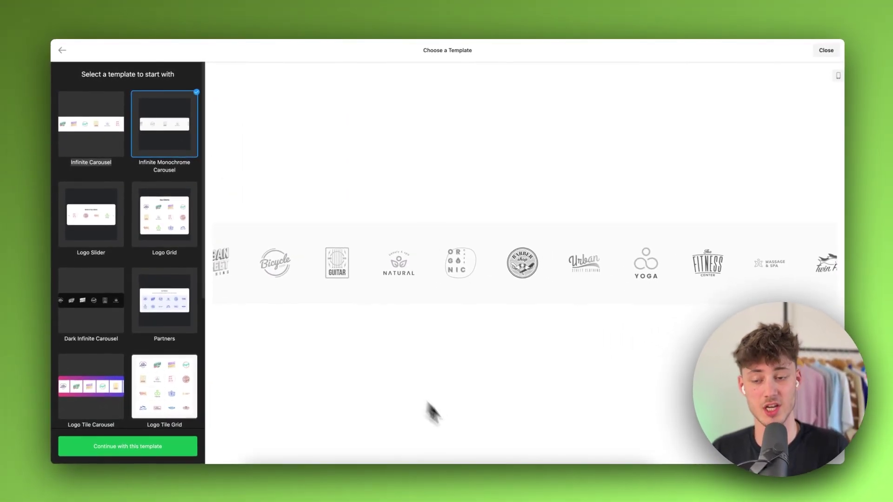
{"action": "scroll", "coordinate": [144, 213], "scroll_direction": "down", "scroll_amount": 5}
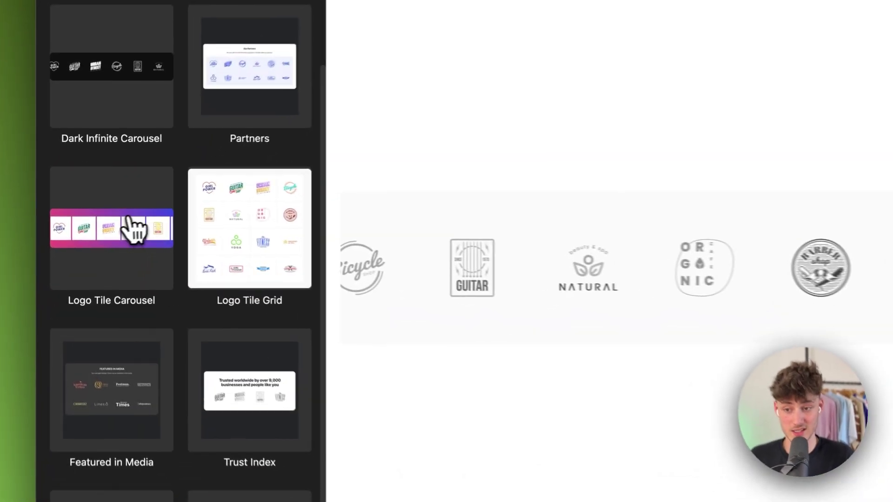
{"action": "left_click", "coordinate": [130, 221]}
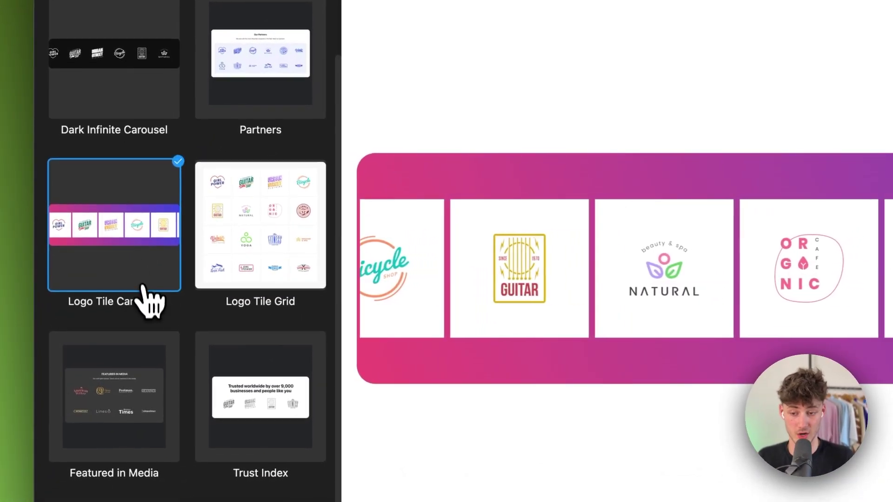
{"action": "scroll", "coordinate": [149, 299], "scroll_direction": "down", "scroll_amount": 3}
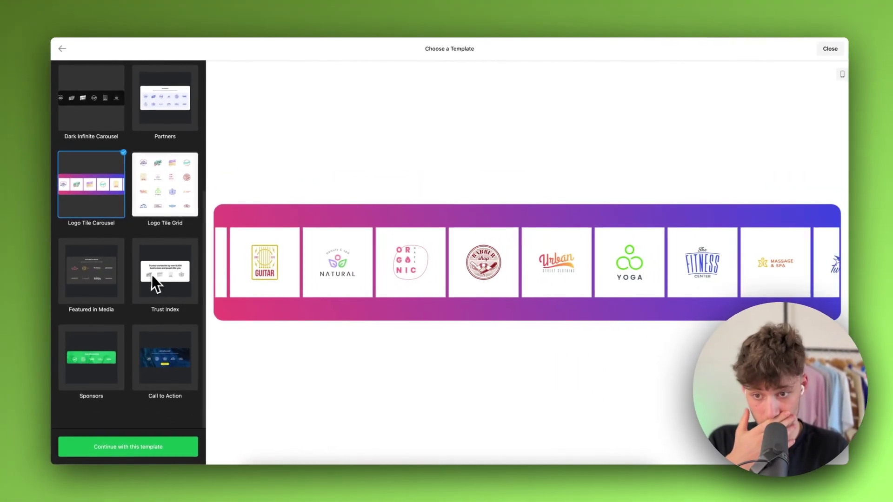
{"action": "left_click", "coordinate": [126, 363]}
{"action": "left_click", "coordinate": [135, 358]}
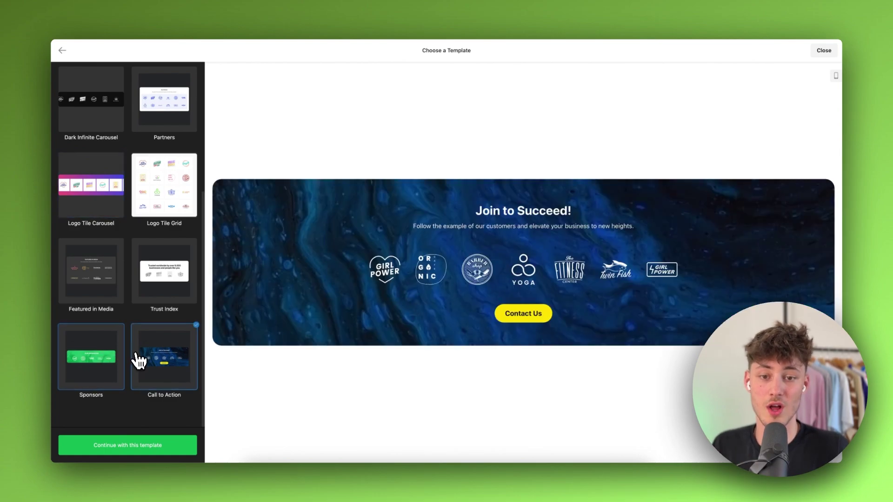
{"action": "left_click", "coordinate": [94, 300]}
{"action": "left_click", "coordinate": [136, 300]}
{"action": "left_click", "coordinate": [145, 210]}
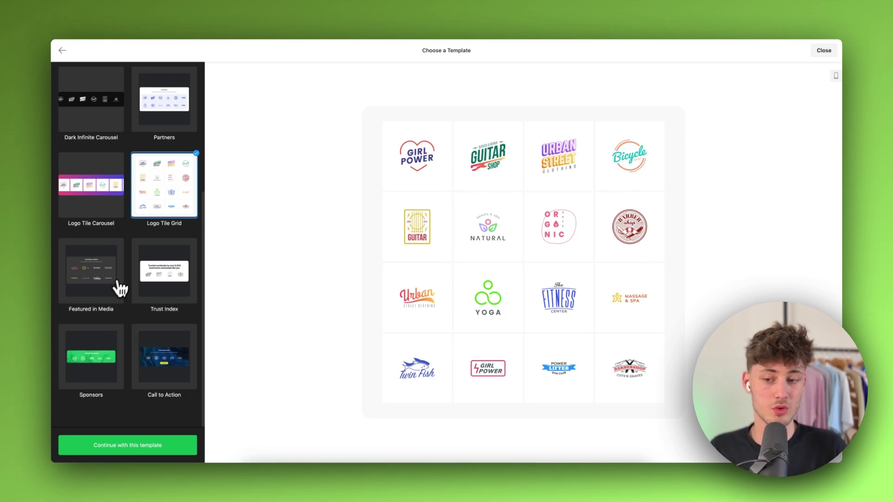
{"action": "left_click", "coordinate": [109, 336]}
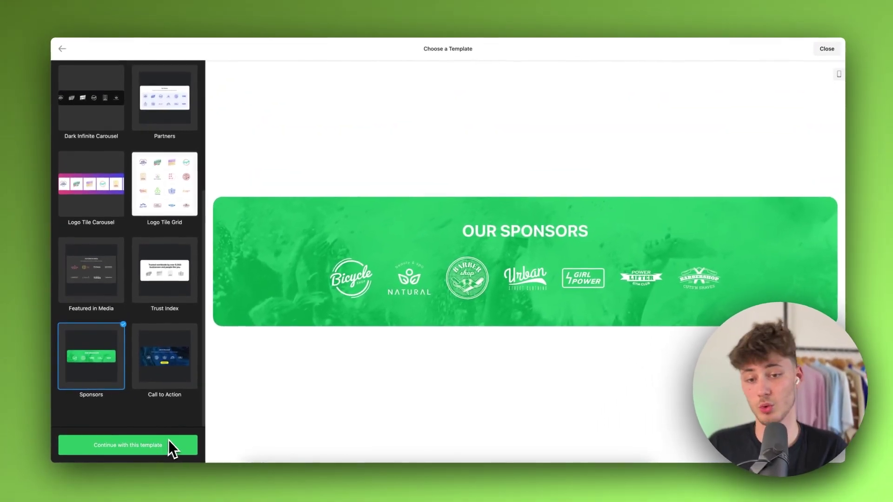
- After previewing Dark Infinite Carousel and Partners, choose the Infinite Carousel template
{"action": "scroll", "coordinate": [148, 286], "scroll_direction": "up", "scroll_amount": 5}
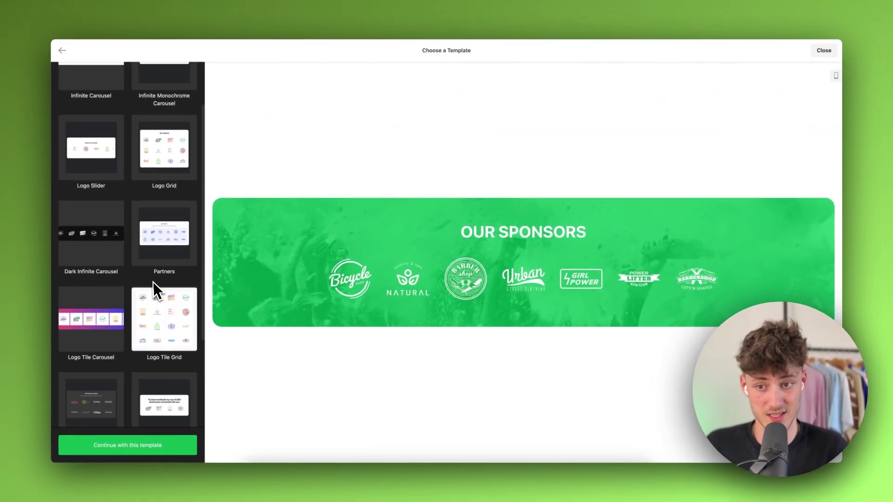
{"action": "left_click", "coordinate": [117, 303]}
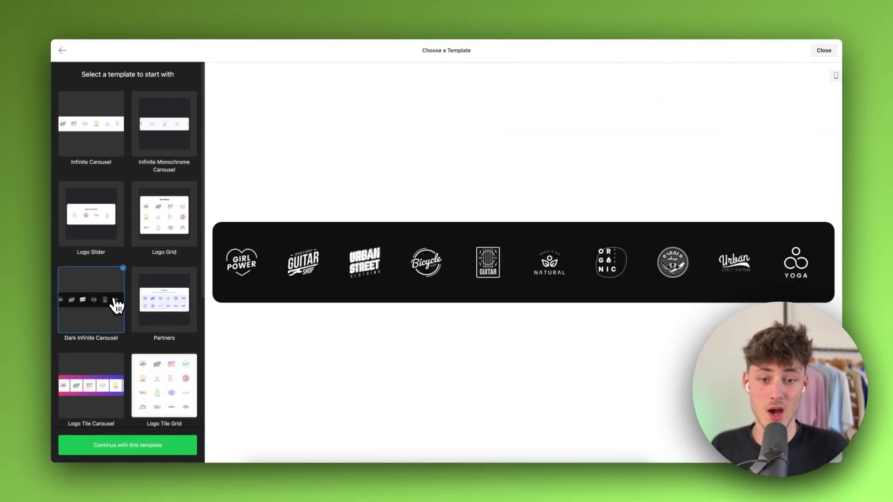
{"action": "left_click", "coordinate": [145, 291]}
{"action": "left_click", "coordinate": [106, 196]}
{"action": "left_click", "coordinate": [88, 161]}
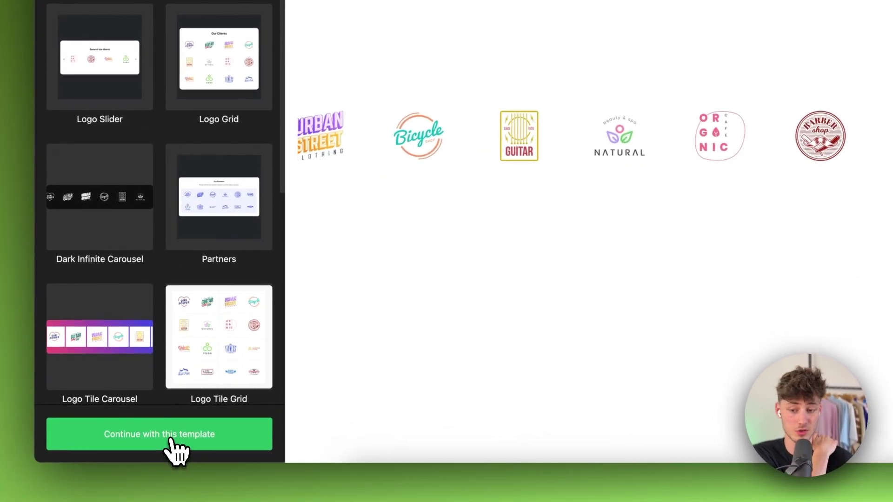
- Continue with the Infinite Carousel template and open Add Logos in the Content tab
{"action": "left_click", "coordinate": [169, 446]}
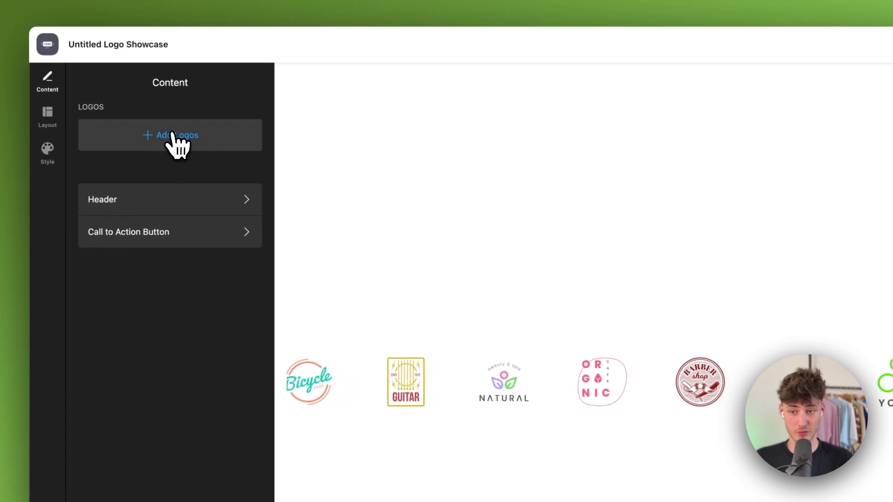
{"action": "left_click", "coordinate": [172, 140]}
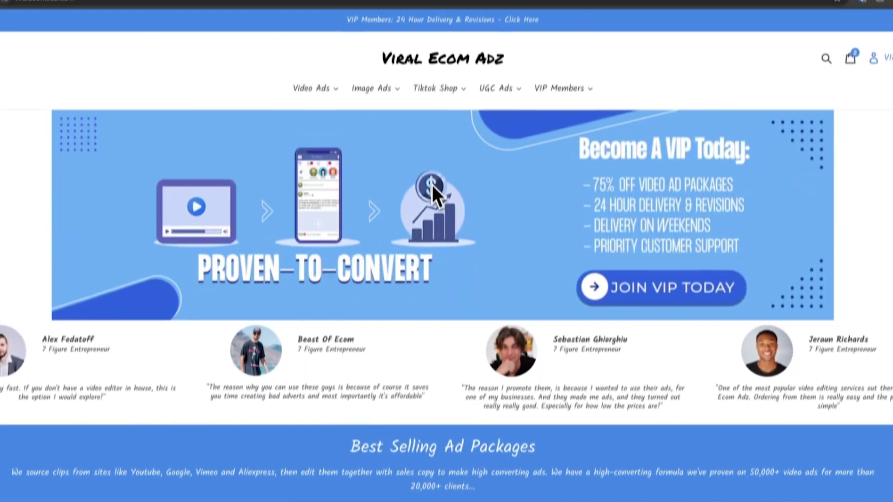
- Scroll the Viral Ecom Adz page and highlight the testimonial authors' names
{"action": "scroll", "coordinate": [433, 186], "scroll_direction": "down", "scroll_amount": 10}
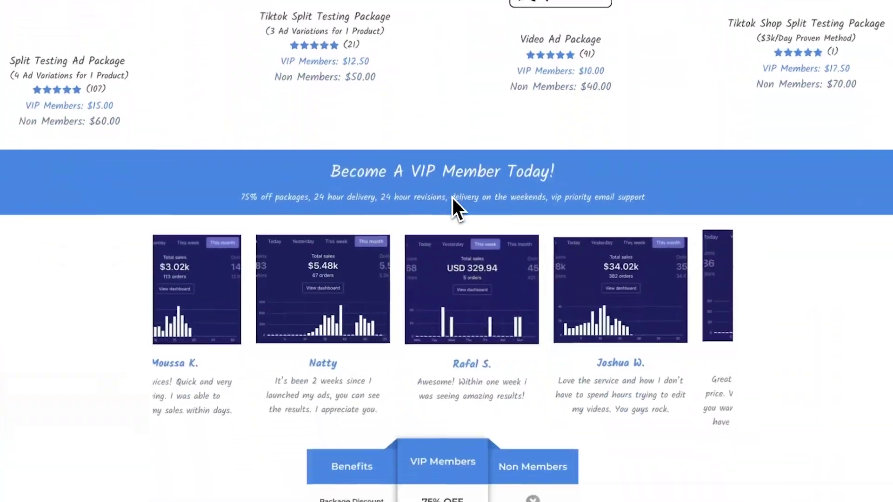
{"action": "scroll", "coordinate": [453, 198], "scroll_direction": "up", "scroll_amount": 15}
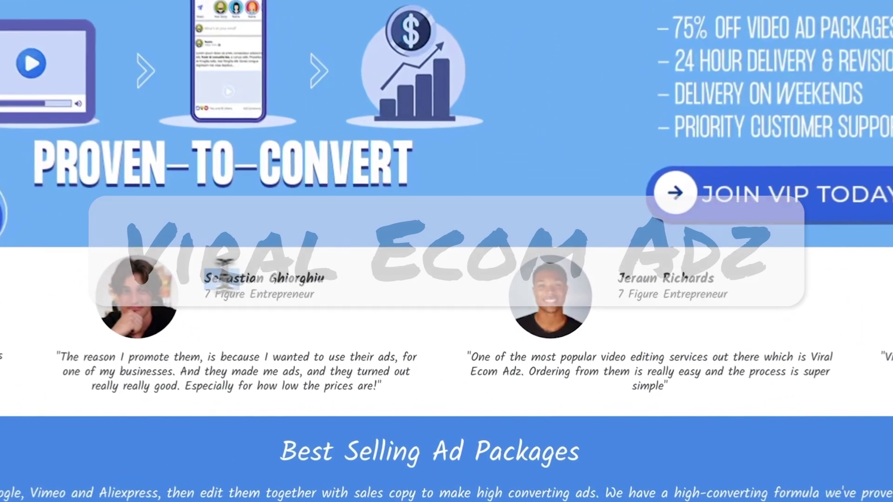
{"action": "left_click_drag", "start_coordinate": [288, 316], "coordinate": [379, 318]}
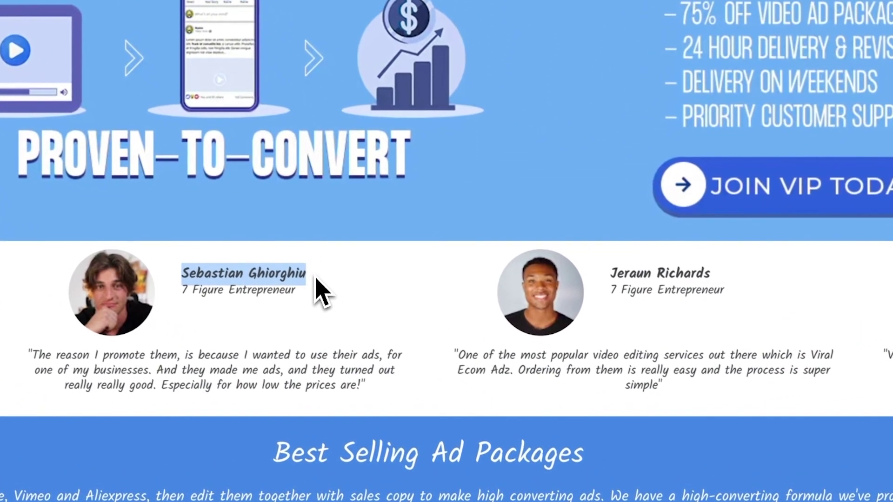
{"action": "left_click", "coordinate": [399, 312]}
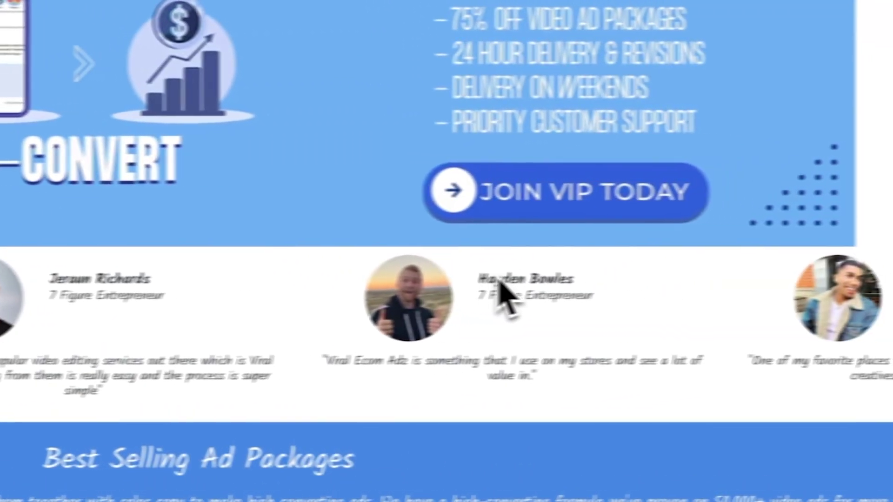
{"action": "left_click_drag", "start_coordinate": [375, 283], "coordinate": [468, 303]}
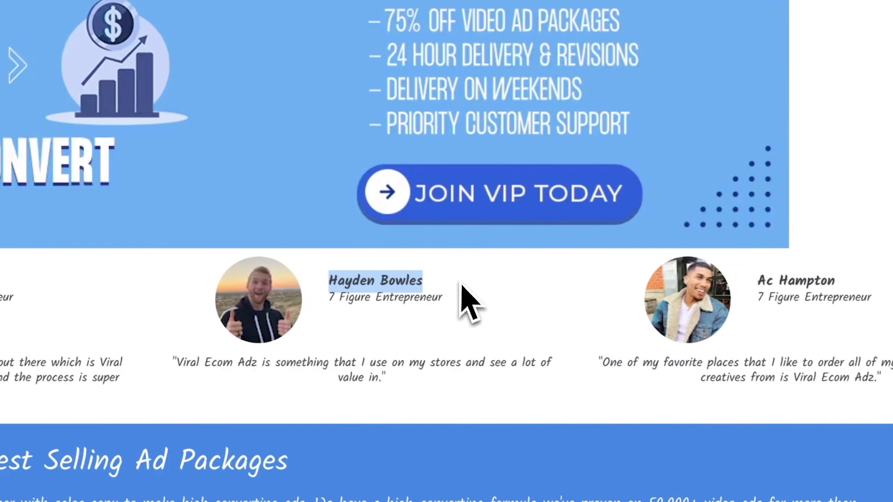
{"action": "left_click", "coordinate": [469, 304]}
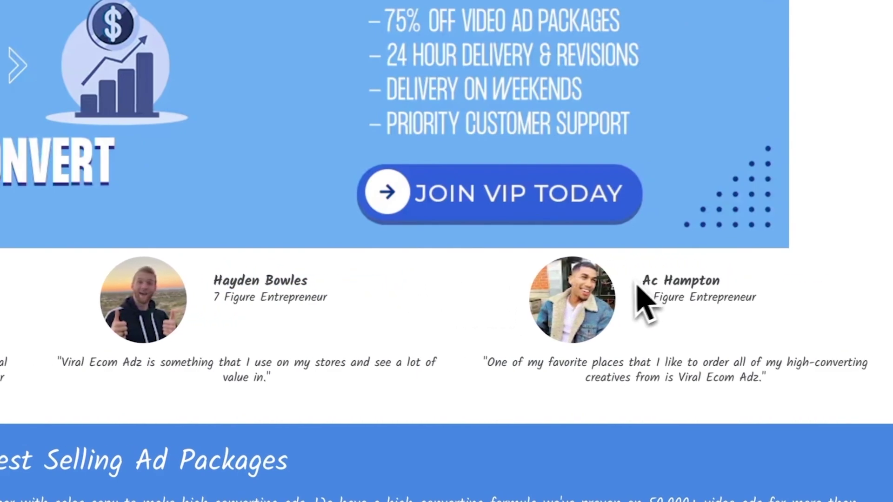
{"action": "left_click_drag", "start_coordinate": [539, 286], "coordinate": [590, 305]}
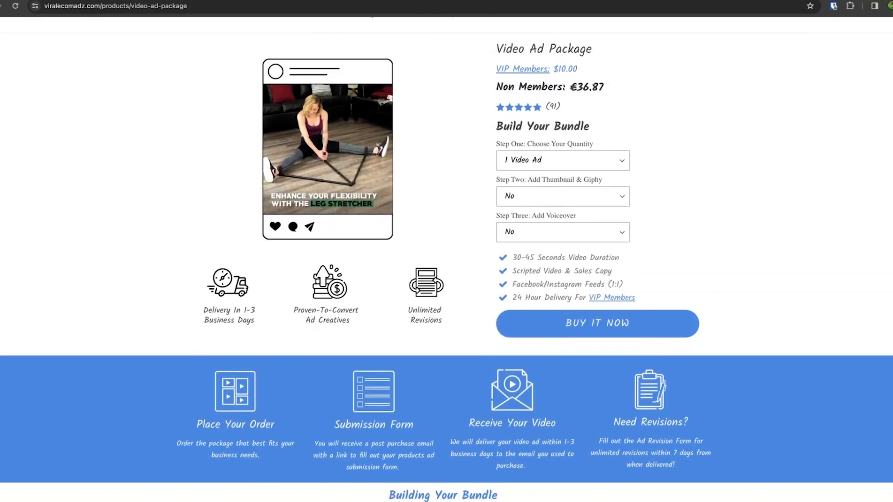
- Scroll on to Case Studies, select its summary sentence, then deselect it
{"action": "scroll", "coordinate": [447, 251], "scroll_direction": "down", "scroll_amount": 2}
{"action": "left_click_drag", "start_coordinate": [200, 271], "coordinate": [262, 286]}
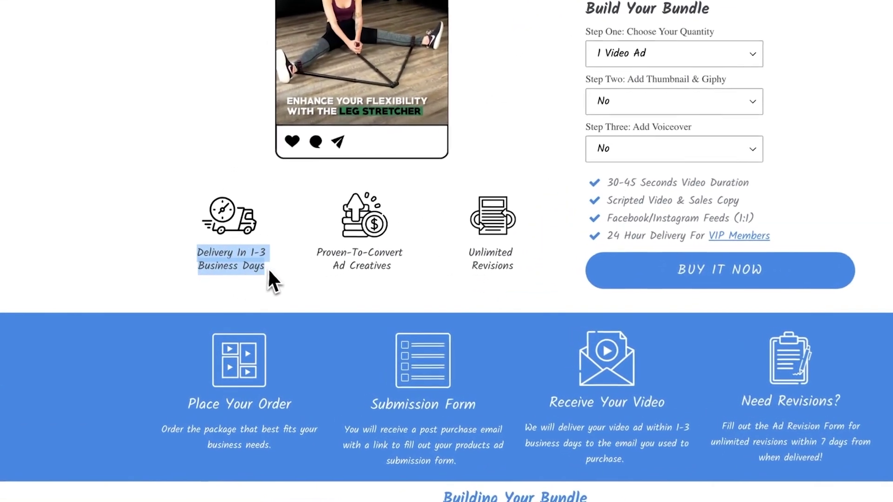
{"action": "left_click", "coordinate": [262, 285]}
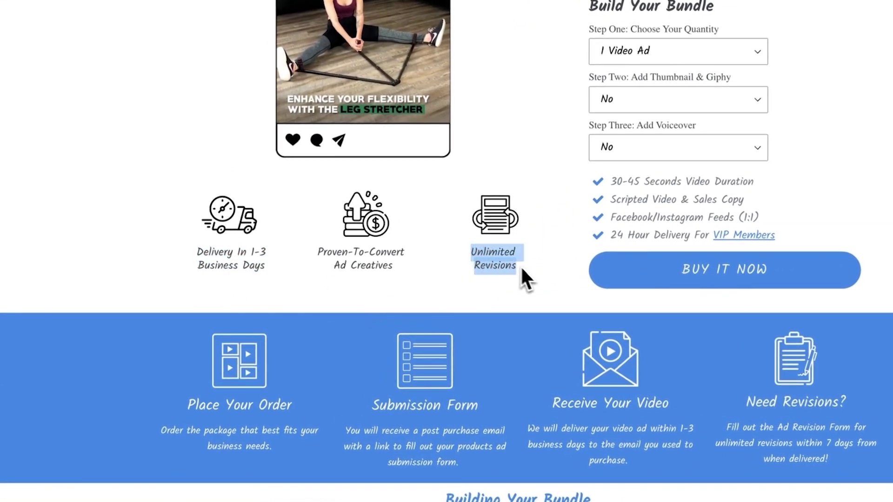
{"action": "left_click", "coordinate": [504, 363]}
{"action": "scroll", "coordinate": [505, 363], "scroll_direction": "down", "scroll_amount": 10}
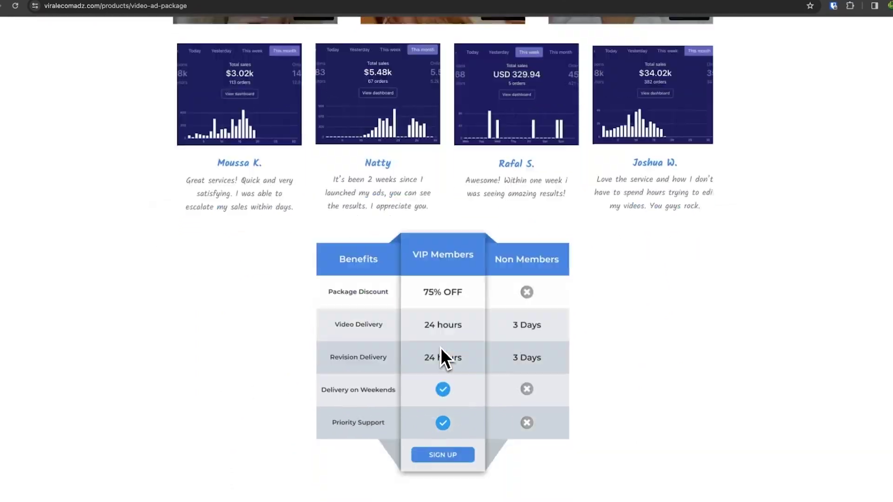
{"action": "scroll", "coordinate": [440, 348], "scroll_direction": "down", "scroll_amount": 12}
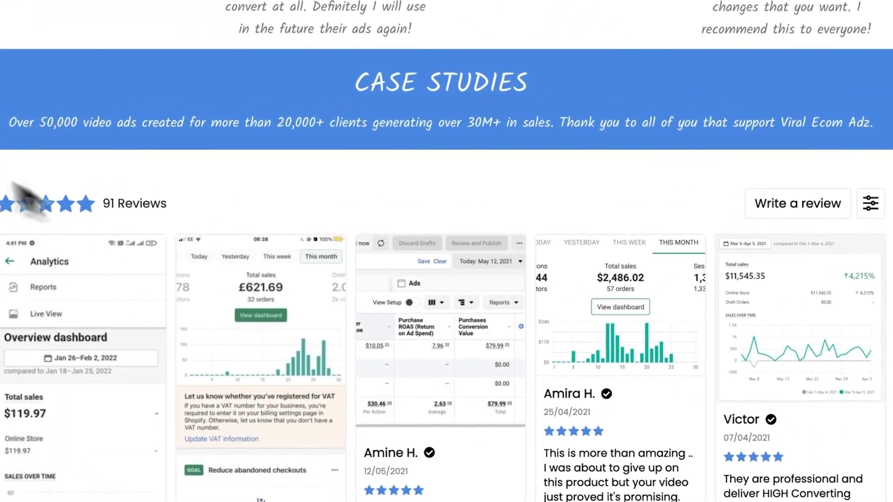
{"action": "left_click_drag", "start_coordinate": [7, 122], "coordinate": [442, 123]}
{"action": "left_click_drag", "start_coordinate": [509, 124], "coordinate": [758, 156]}
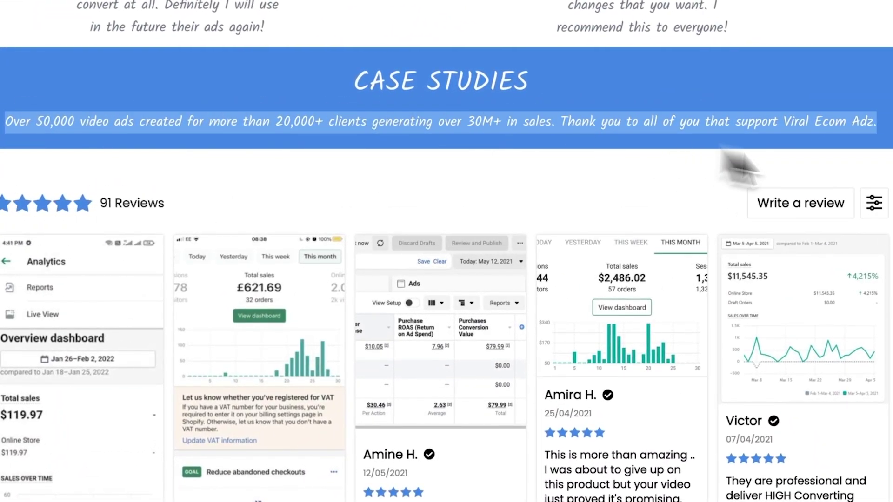
{"action": "left_click", "coordinate": [780, 163]}
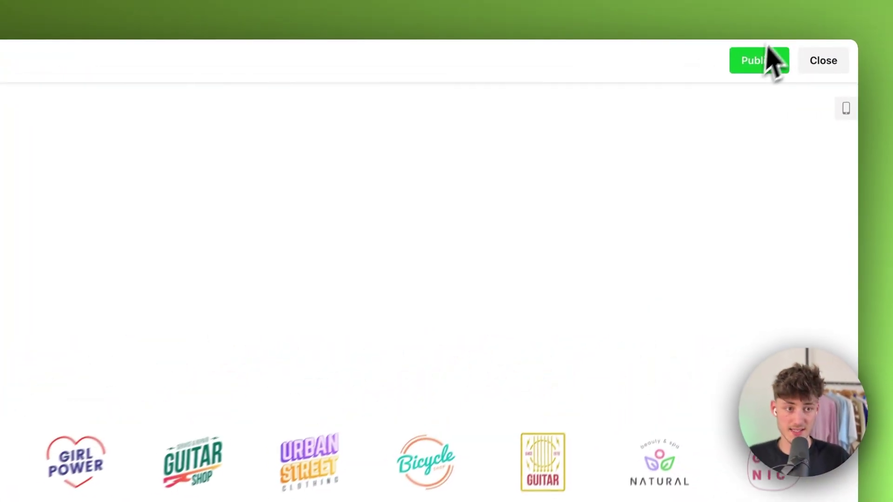
- Upload the Puma logo from Downloads and keep its custom logo size at Default
{"action": "left_click", "coordinate": [767, 52]}
{"action": "left_click_drag", "start_coordinate": [689, 104], "coordinate": [197, 314]}
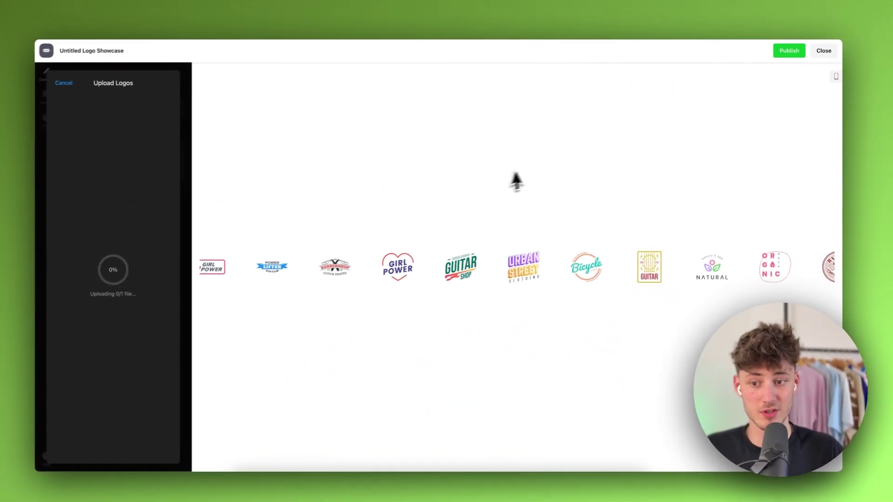
{"action": "left_click", "coordinate": [791, 34]}
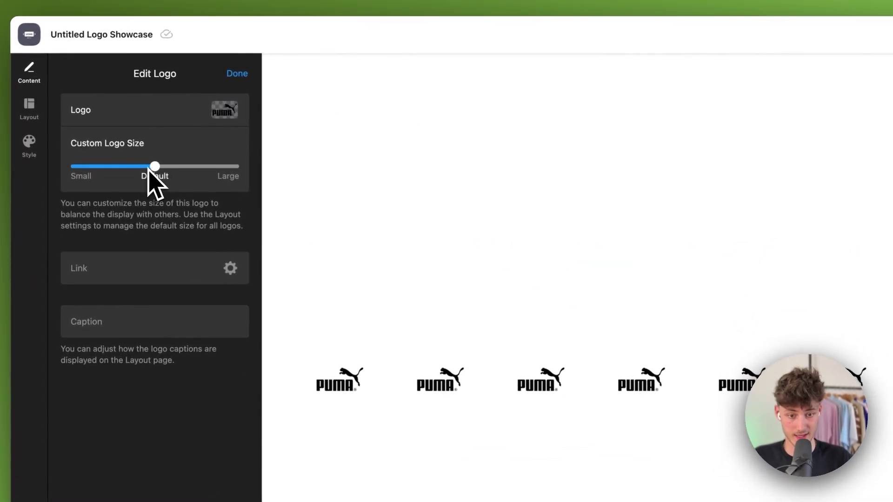
{"action": "left_click_drag", "start_coordinate": [173, 167], "coordinate": [155, 166]}
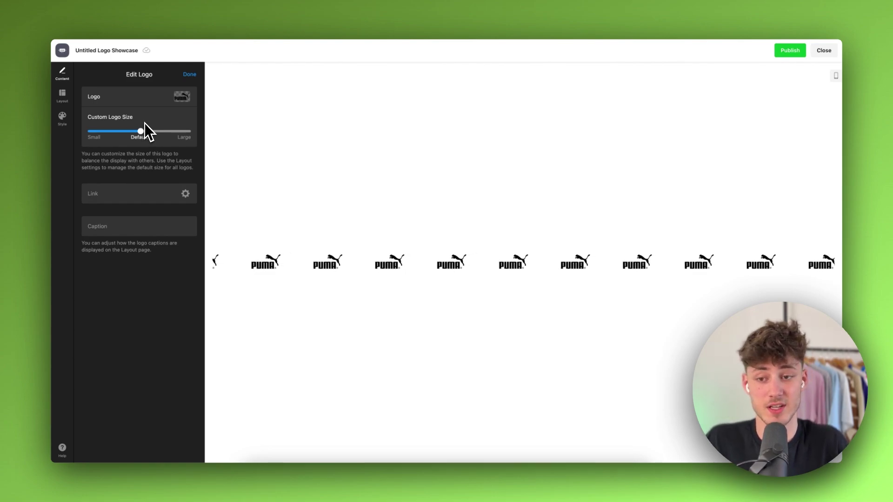
{"action": "mouse_move", "coordinate": [144, 130]}
{"action": "left_mouse_down"}
{"action": "mouse_move", "coordinate": [190, 137]}
{"action": "mouse_move", "coordinate": [150, 129]}
{"action": "left_mouse_up"}
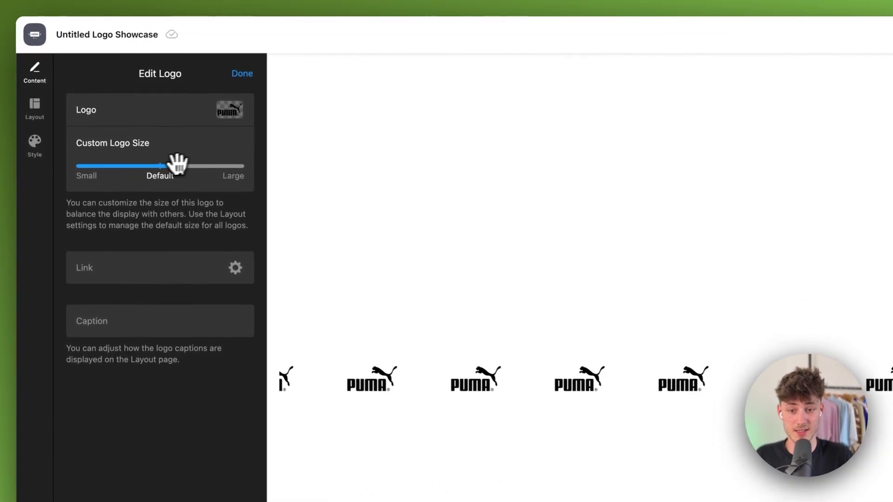
{"action": "mouse_move", "coordinate": [178, 164]}
{"action": "left_mouse_down"}
{"action": "mouse_move", "coordinate": [273, 175]}
{"action": "mouse_move", "coordinate": [160, 166]}
{"action": "left_mouse_up"}
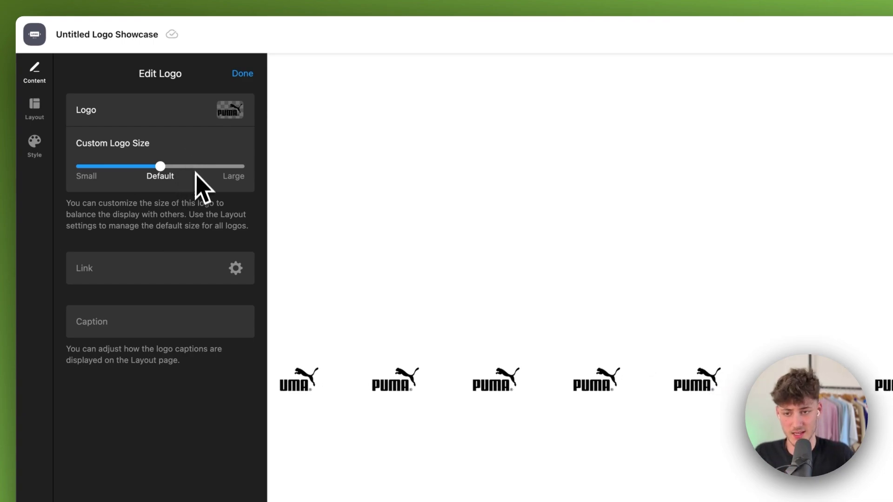
- Link the Puma logo to puma.com
{"action": "left_click", "coordinate": [236, 268]}
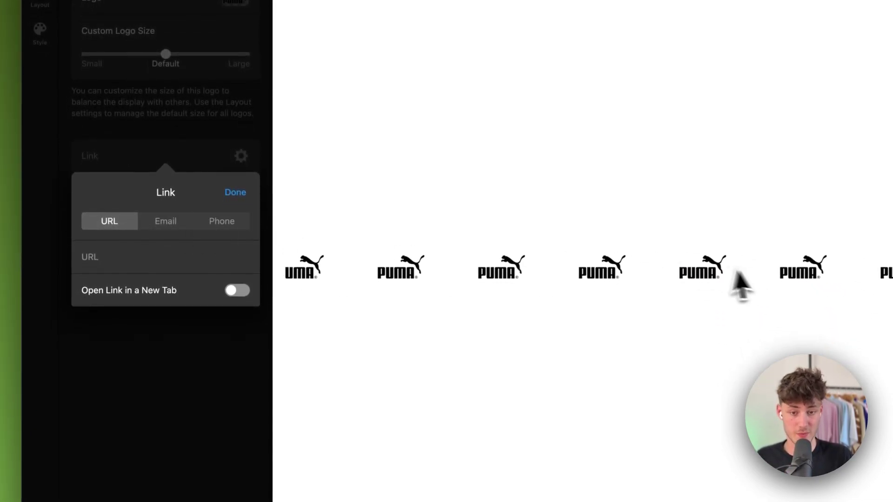
{"action": "left_click", "coordinate": [187, 265]}
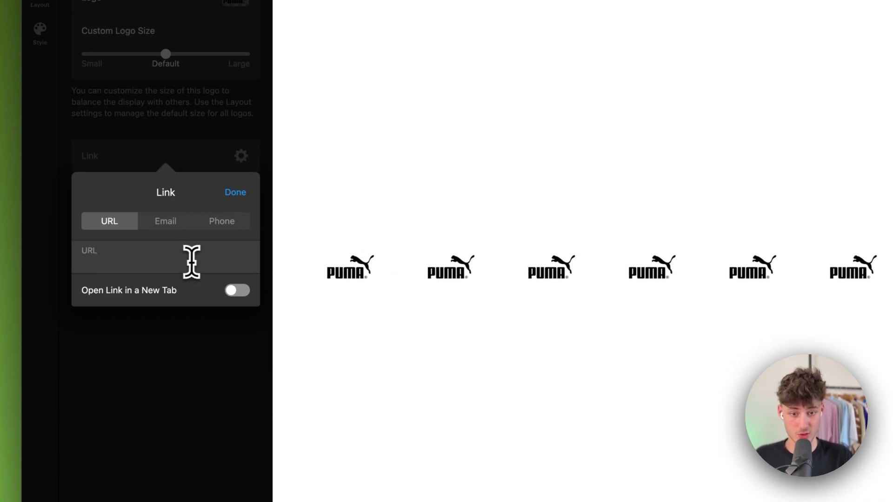
{"action": "type", "text": "puma.com"}
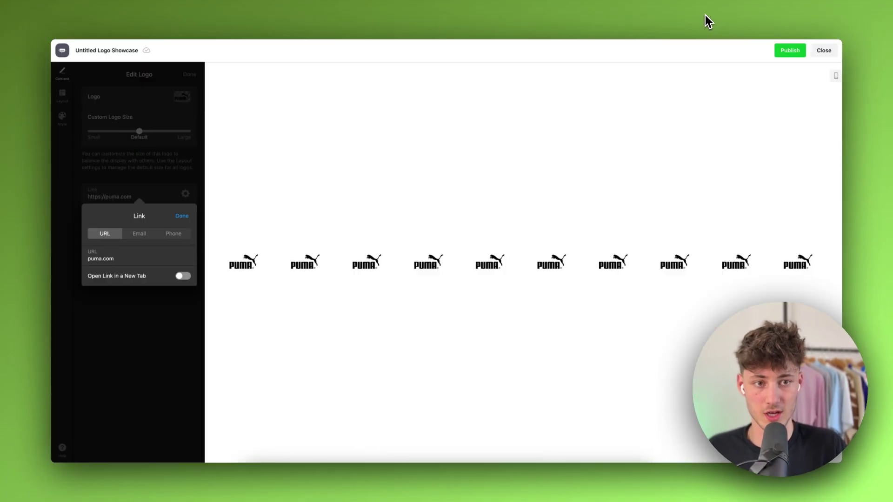
{"action": "left_click", "coordinate": [512, 262]}
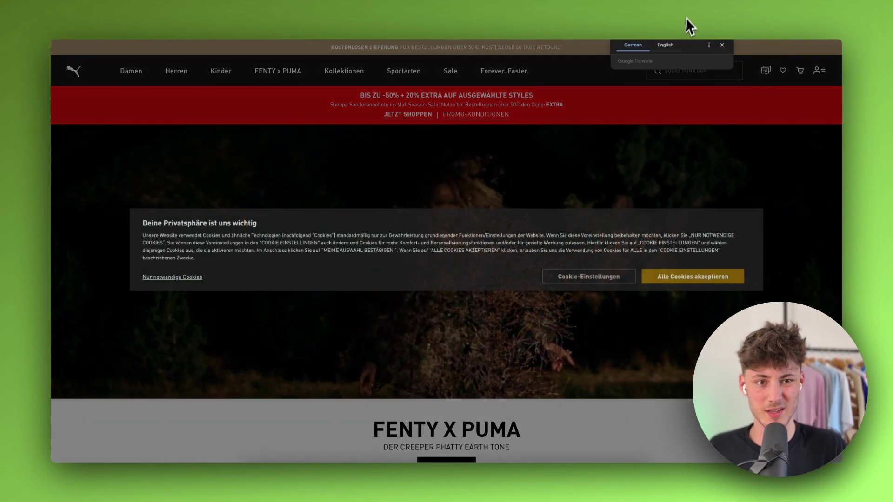
{"action": "left_click", "coordinate": [793, 30]}
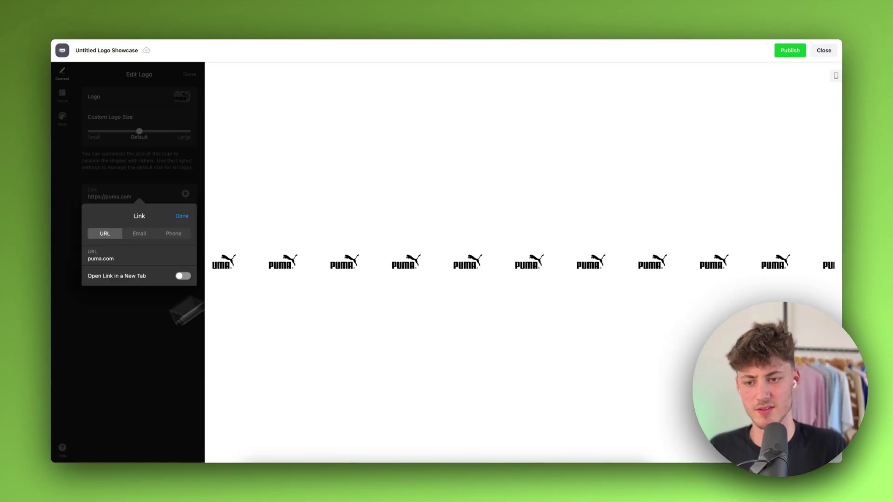
{"action": "left_click", "coordinate": [177, 350]}
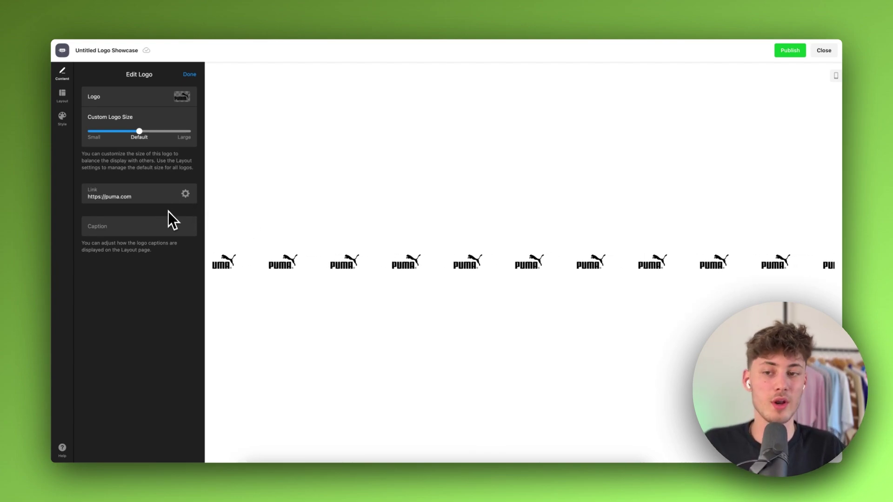
- Leave the Puma logo's caption empty and finish editing the logo
{"action": "left_click", "coordinate": [132, 234]}
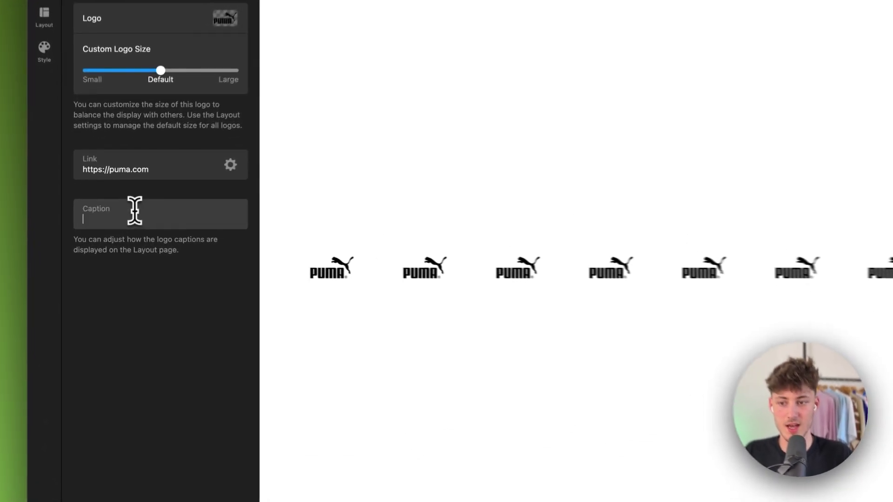
{"action": "type", "text": "sdfgdsf"}
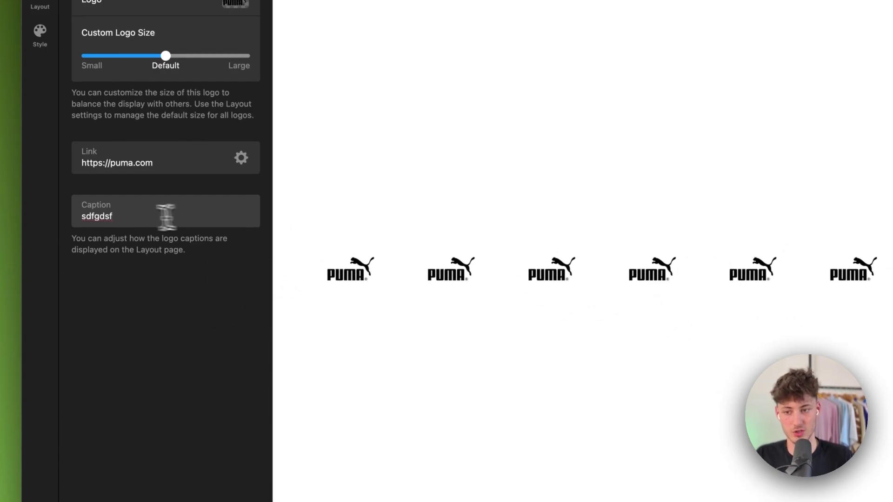
{"action": "key", "text": "BackSpace"}
{"action": "key", "text": "BackSpace"}
{"action": "key", "text": "BackSpace"}
{"action": "key", "text": "BackSpace"}
{"action": "key", "text": "BackSpace"}
{"action": "key", "text": "BackSpace"}
{"action": "key", "text": "BackSpace"}
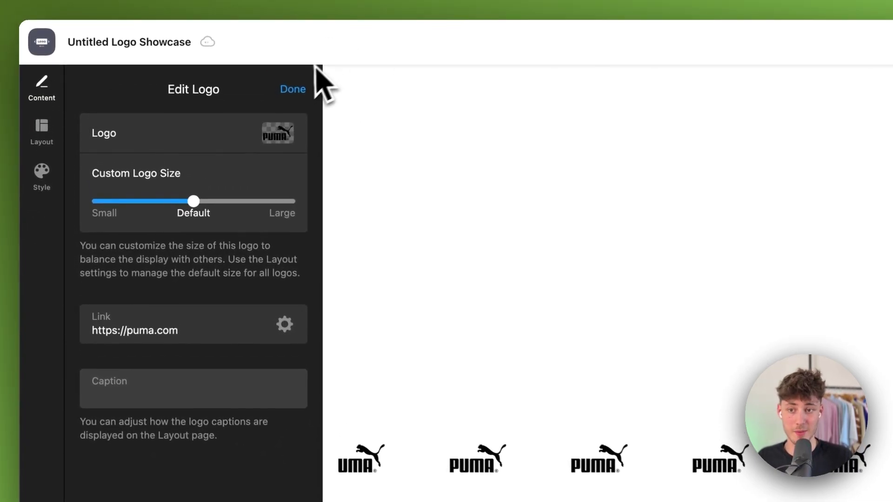
{"action": "left_click", "coordinate": [294, 88]}
{"action": "left_click", "coordinate": [260, 166]}
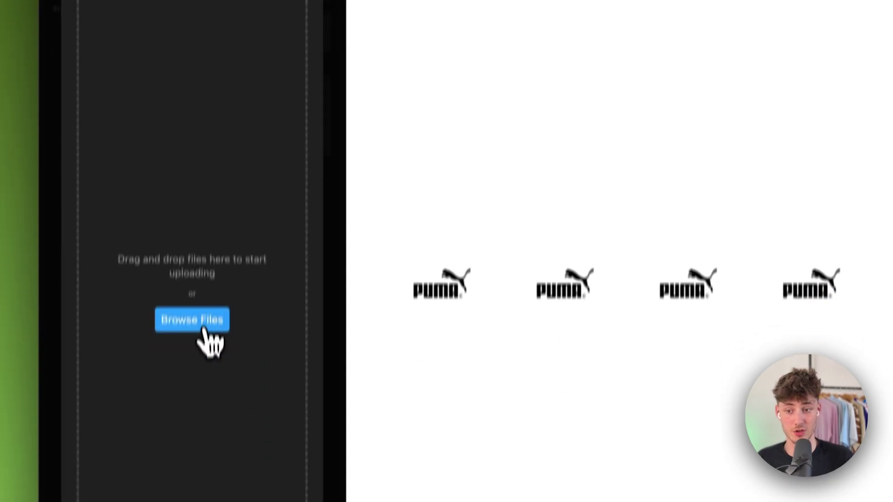
- Upload the adidas logo from Files and link it to adidas.com
{"action": "left_click", "coordinate": [202, 326]}
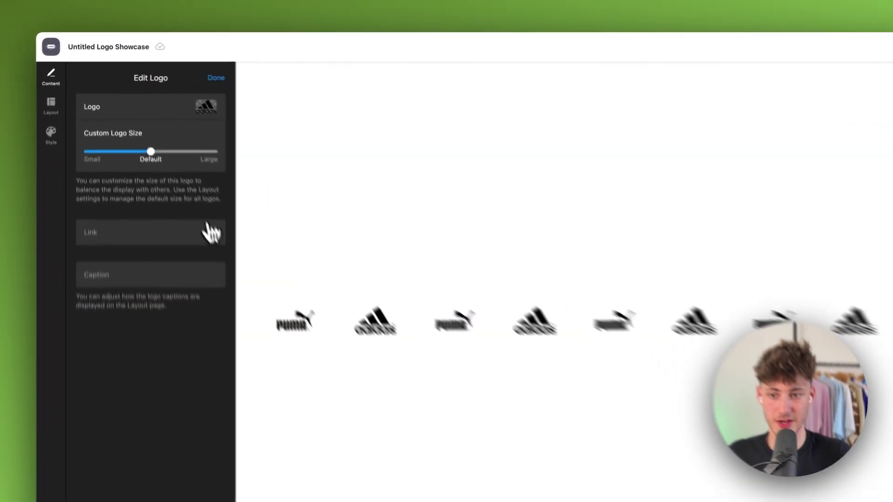
{"action": "left_click", "coordinate": [185, 194]}
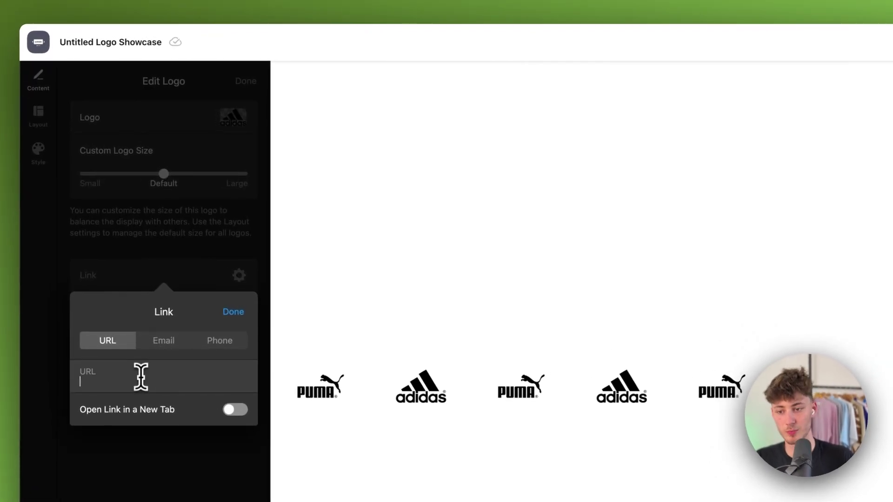
{"action": "left_click", "coordinate": [125, 256]}
{"action": "type", "text": "adi"}
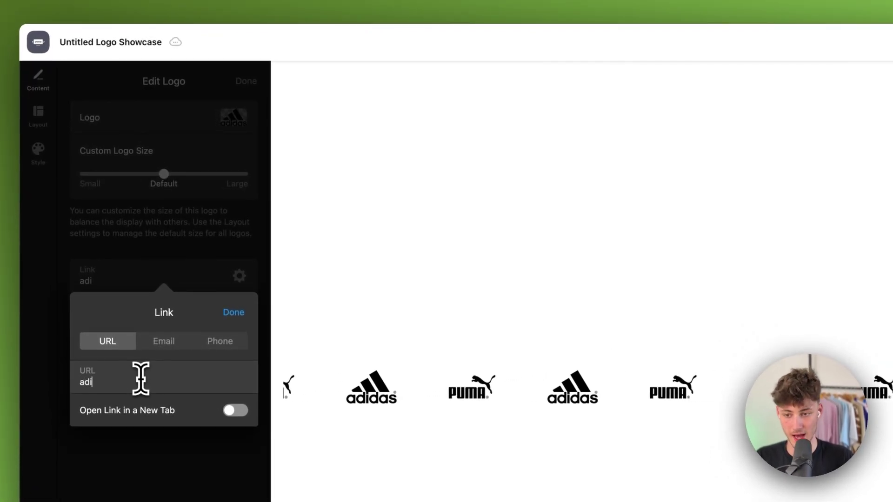
{"action": "type", "text": "das.com"}
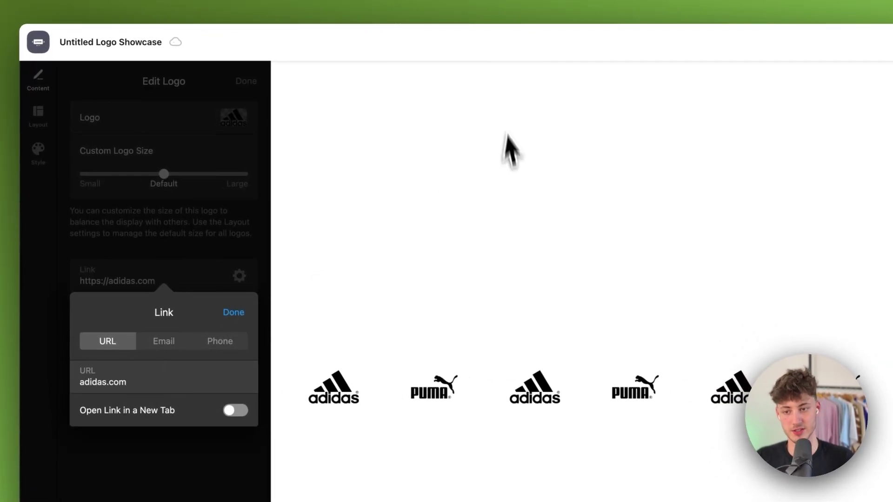
{"action": "left_click", "coordinate": [233, 313]}
{"action": "left_click", "coordinate": [702, 293]}
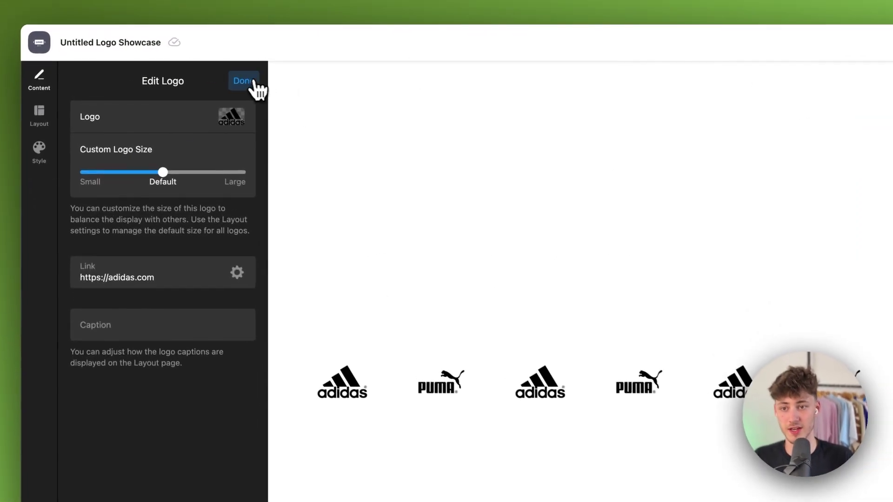
{"action": "left_click", "coordinate": [189, 75]}
- Add the Nike logo from Downloads at default size, linked to nike.com
{"action": "left_click", "coordinate": [137, 115]}
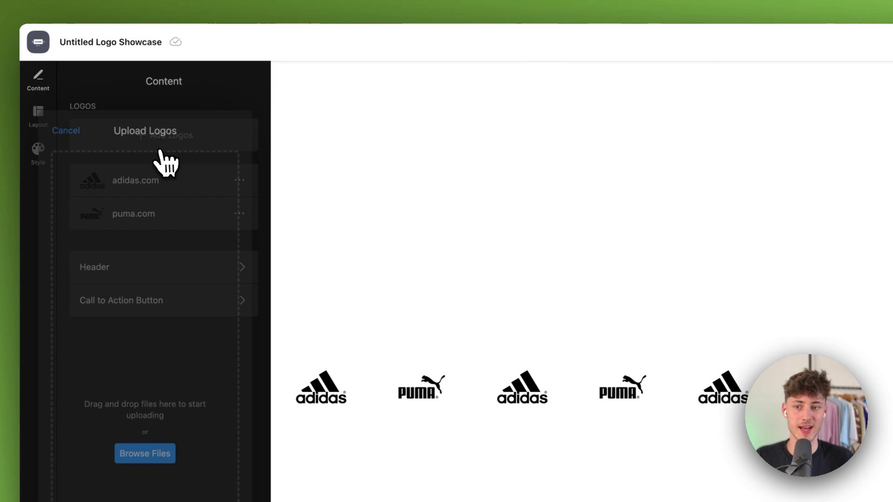
{"action": "left_click", "coordinate": [813, 34]}
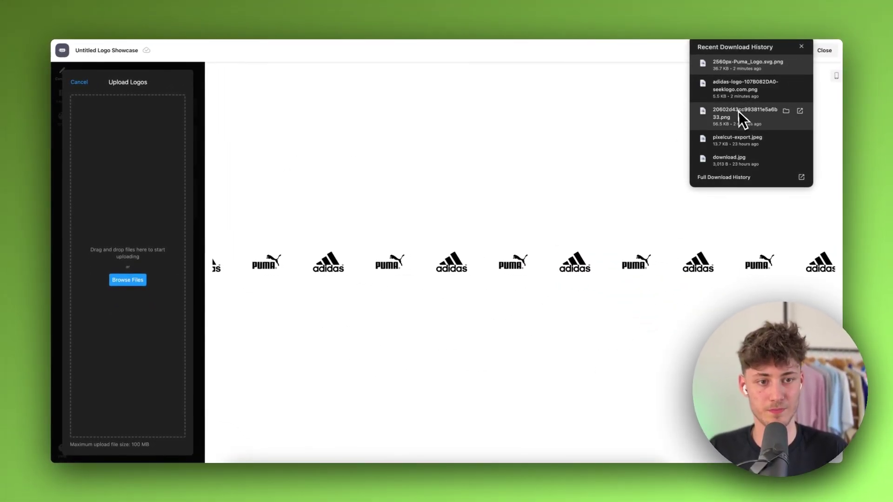
{"action": "left_click_drag", "start_coordinate": [739, 114], "coordinate": [235, 293]}
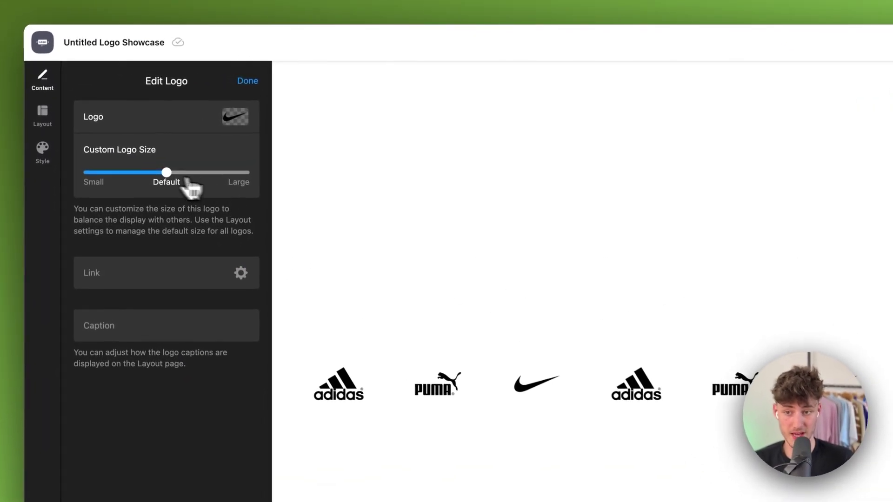
{"action": "left_click_drag", "start_coordinate": [139, 132], "coordinate": [192, 131]}
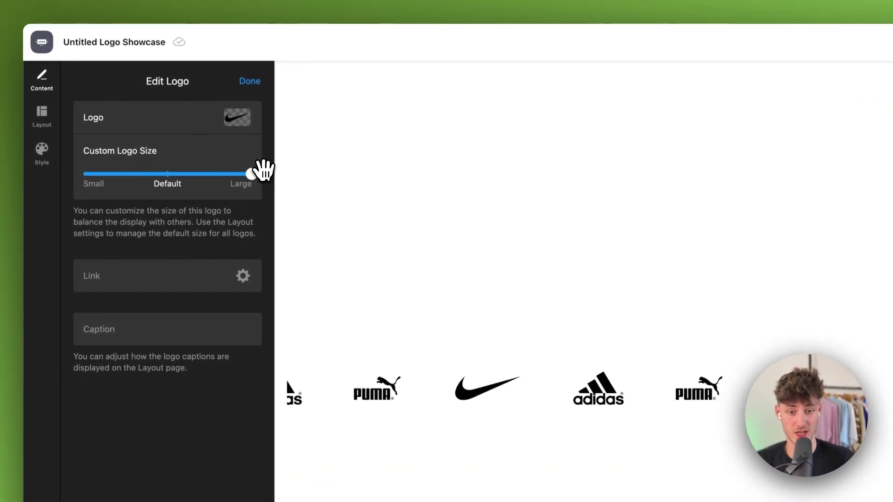
{"action": "left_click_drag", "start_coordinate": [264, 170], "coordinate": [173, 177]}
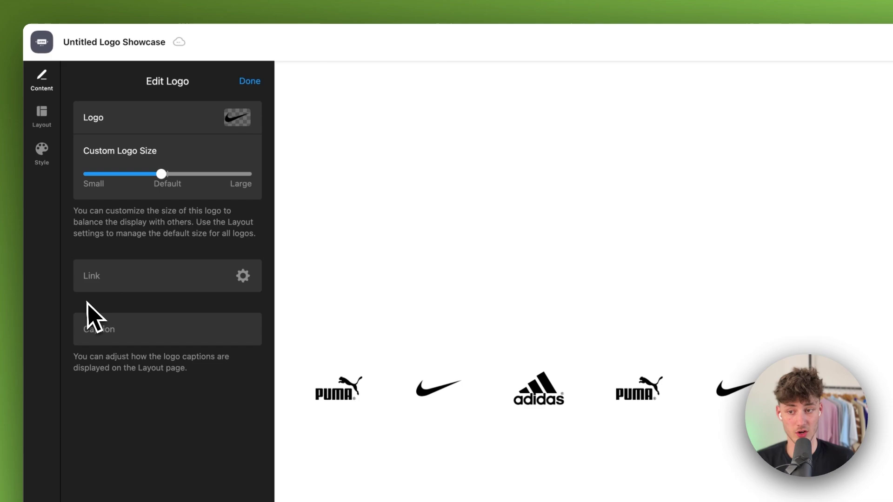
{"action": "left_click", "coordinate": [116, 280]}
{"action": "type", "text": "ni"}
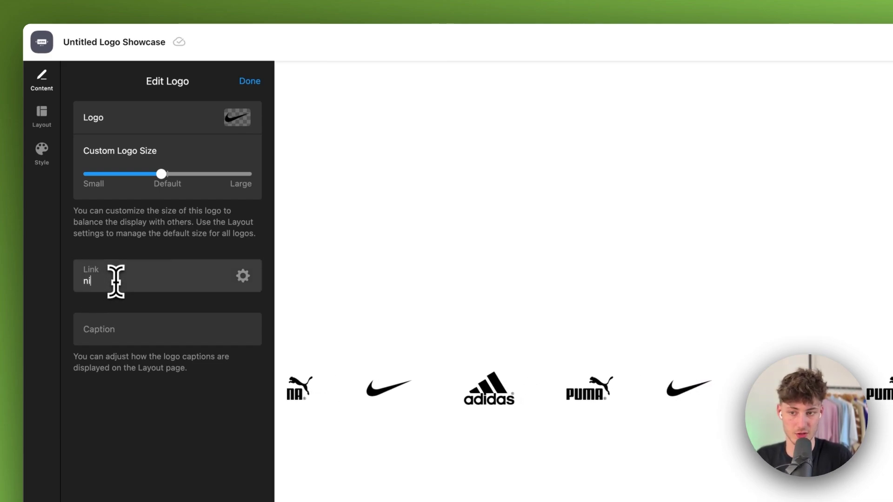
{"action": "type", "text": "ke.com"}
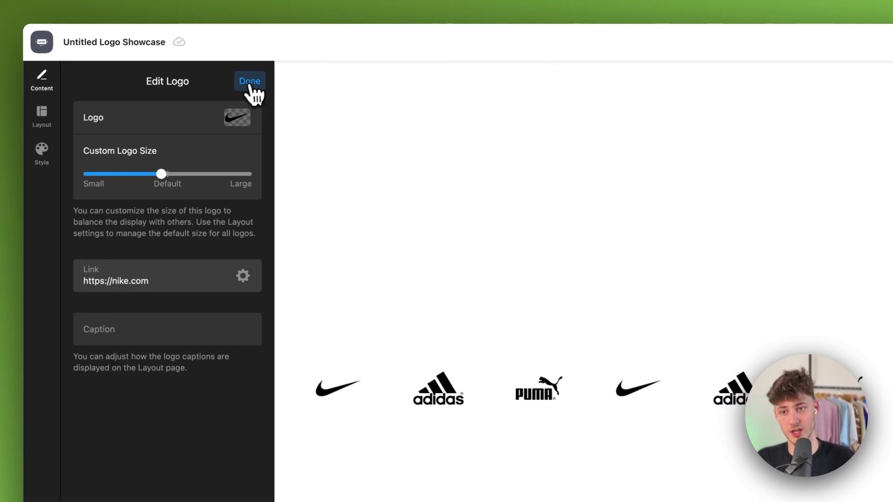
{"action": "left_click", "coordinate": [250, 84]}
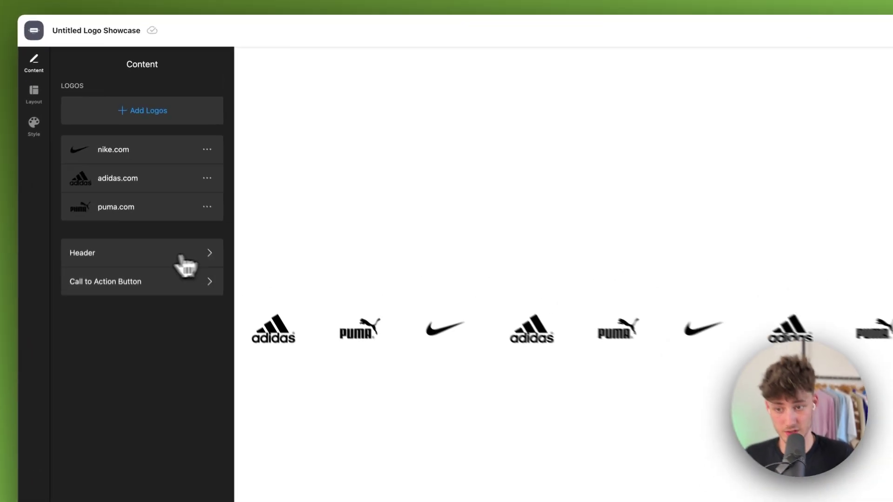
- Set the showcase header title to 'Brands that we have worked with'
{"action": "left_click", "coordinate": [182, 210]}
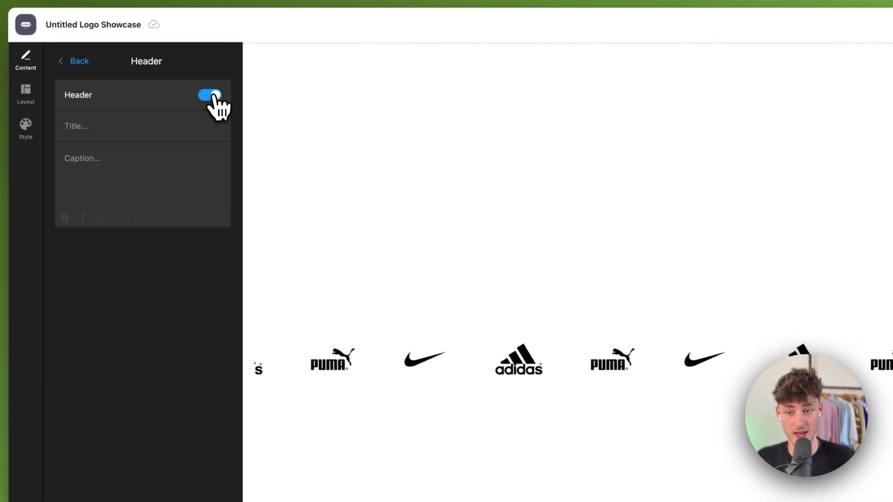
{"action": "left_click", "coordinate": [147, 131]}
{"action": "type", "text": "dsfdsf"}
{"action": "left_click", "coordinate": [158, 158]}
{"action": "type", "text": "sdfsf"}
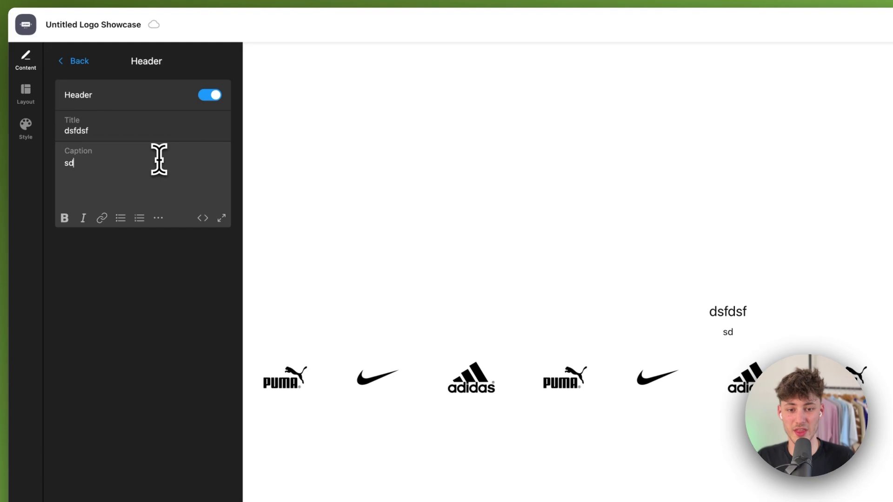
{"action": "double_click", "coordinate": [116, 129]}
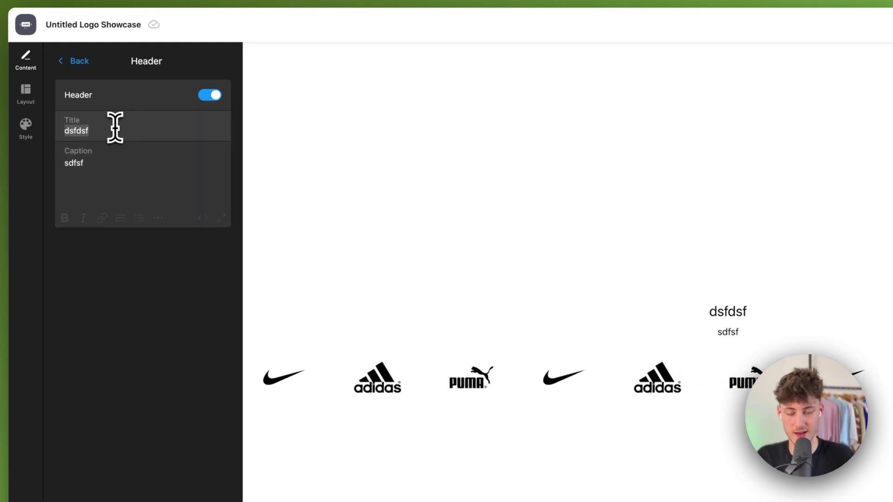
{"action": "type", "text": "Brands that we hav"}
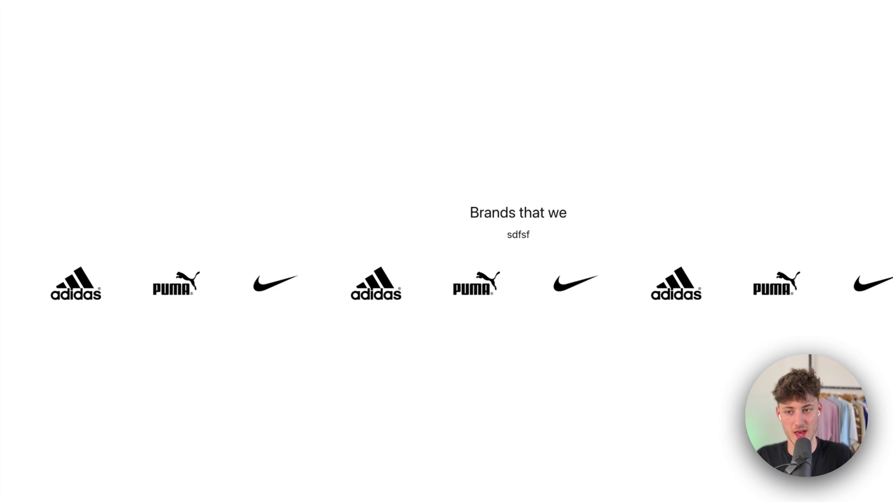
{"action": "type", "text": "e worked with"}
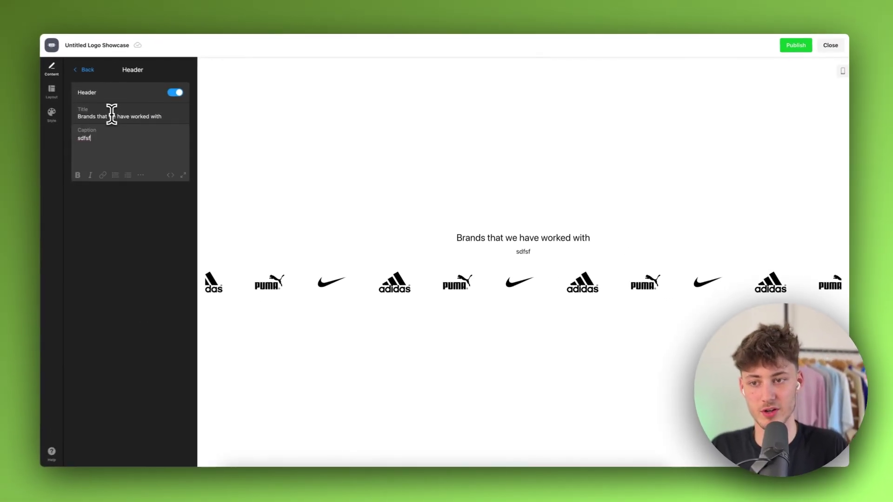
- Write the caption 'WE have worked with 1000+ Brands but these are the most well known.'
{"action": "key", "text": "BackSpace"}
{"action": "key", "text": "BackSpace"}
{"action": "key", "text": "BackSpace"}
{"action": "key", "text": "BackSpace"}
{"action": "key", "text": "BackSpace"}
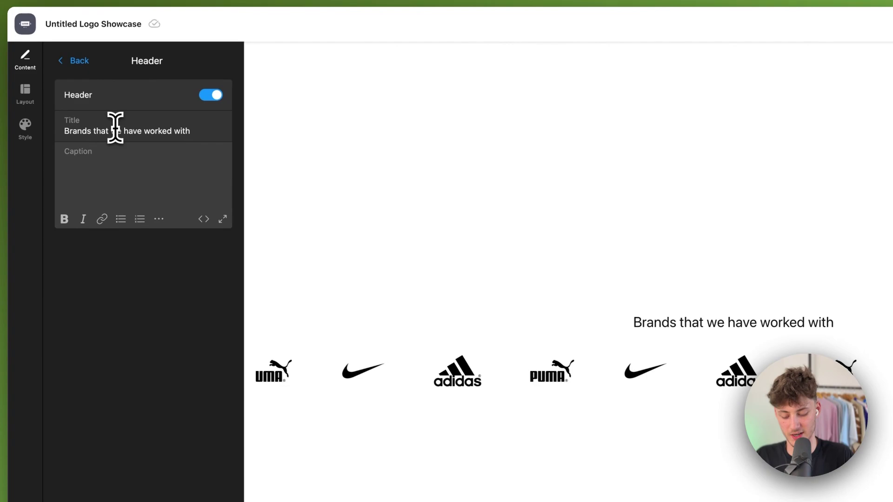
{"action": "type", "text": "WE"}
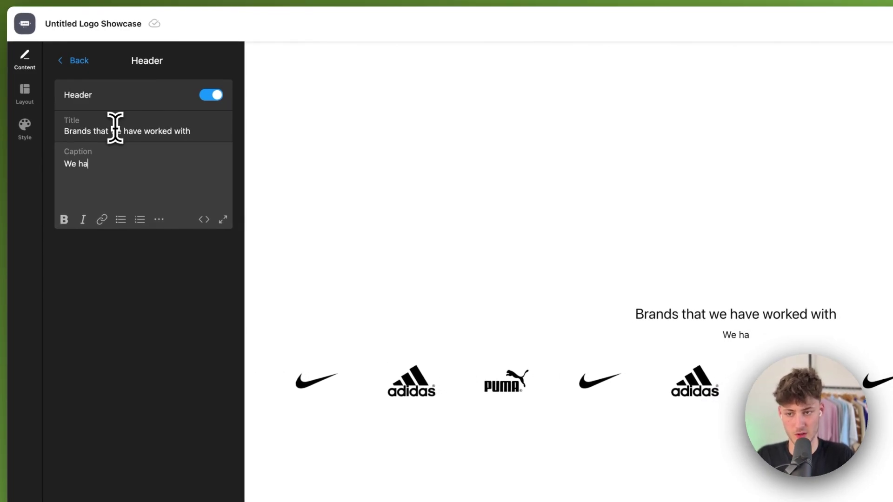
{"action": "type", "text": " have worked with 1000+"}
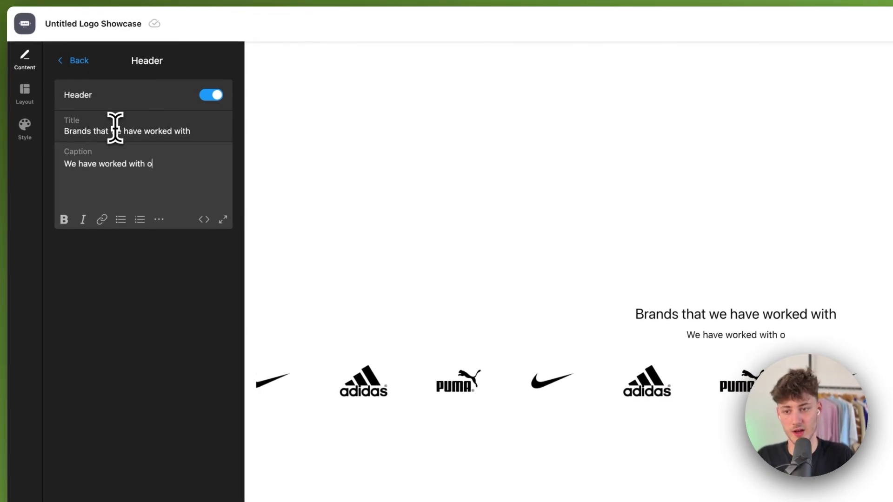
{"action": "type", "text": " Brands but "}
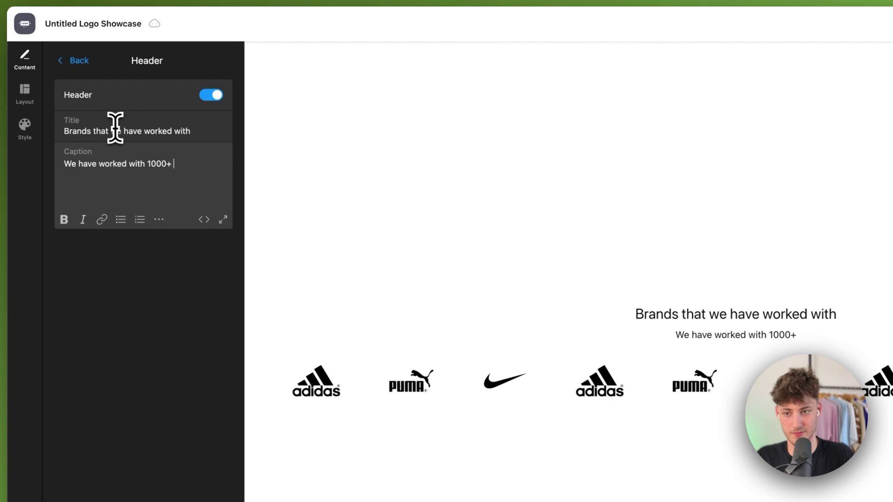
{"action": "type", "text": "these are the mpo"}
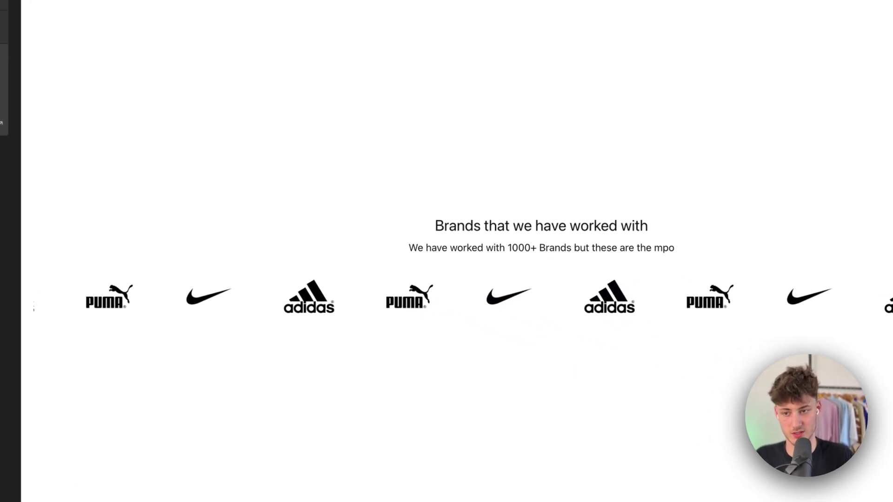
{"action": "key", "text": "BackSpace"}
{"action": "key", "text": "BackSpace"}
{"action": "type", "text": "ost well known"}
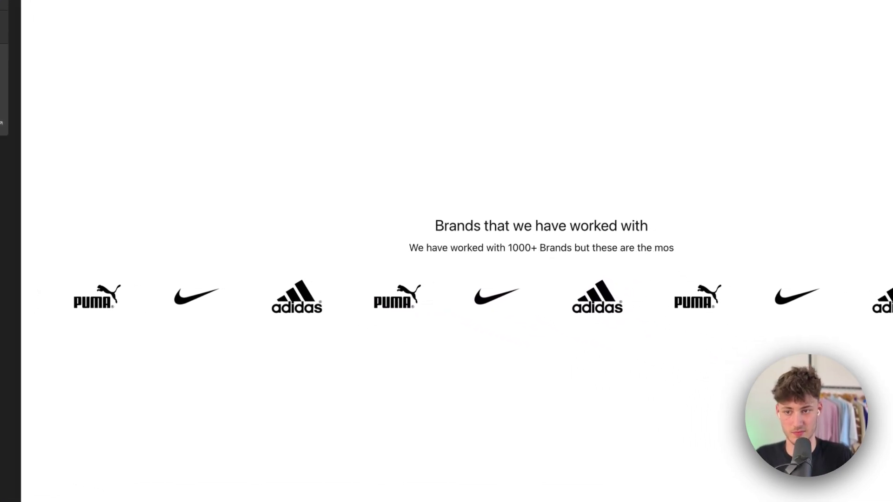
{"action": "type", "text": "."}
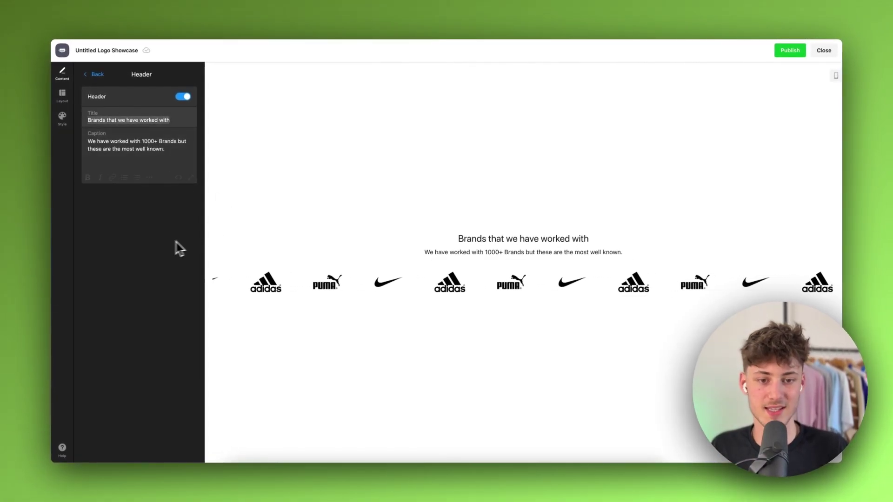
{"action": "left_click", "coordinate": [97, 75]}
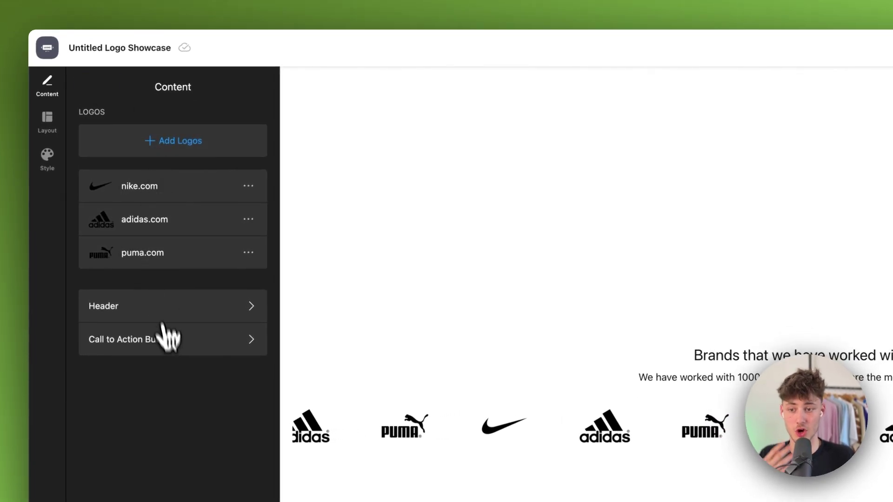
- Turn on the call-to-action button and give it a flame icon from the Icon Library
{"action": "left_click", "coordinate": [169, 338]}
{"action": "left_click", "coordinate": [244, 124]}
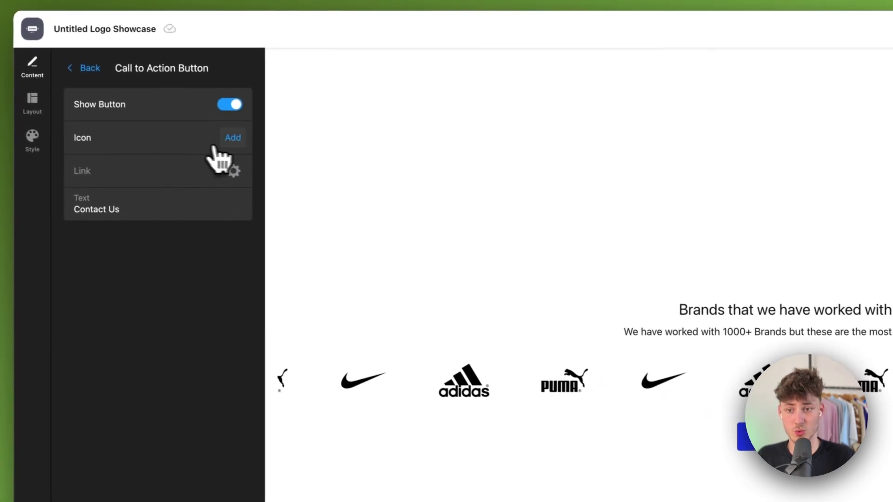
{"action": "left_click", "coordinate": [233, 138]}
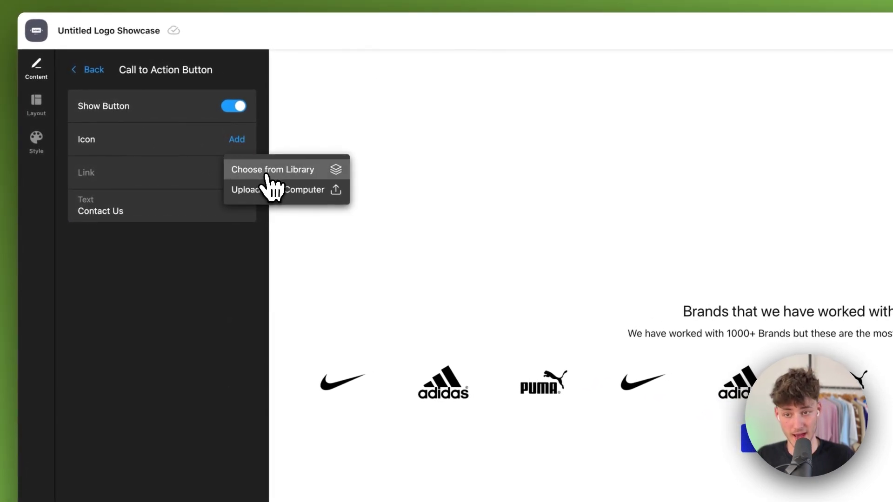
{"action": "left_click", "coordinate": [263, 176]}
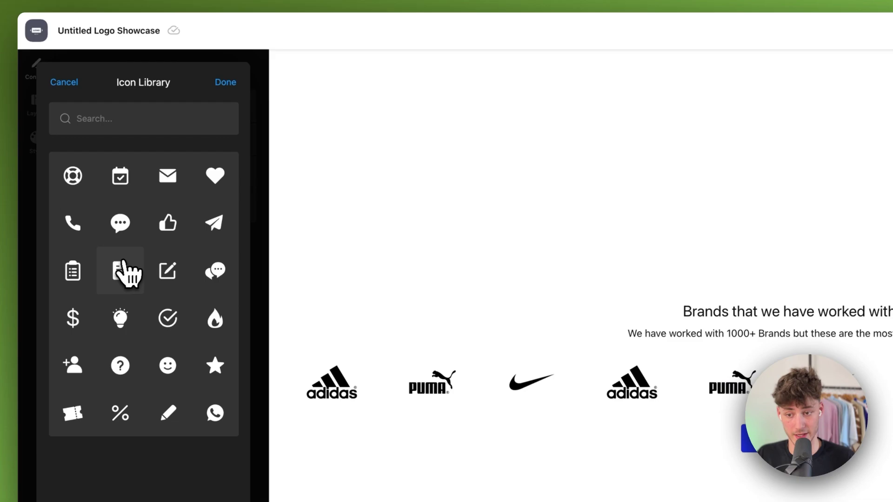
{"action": "left_click", "coordinate": [73, 320]}
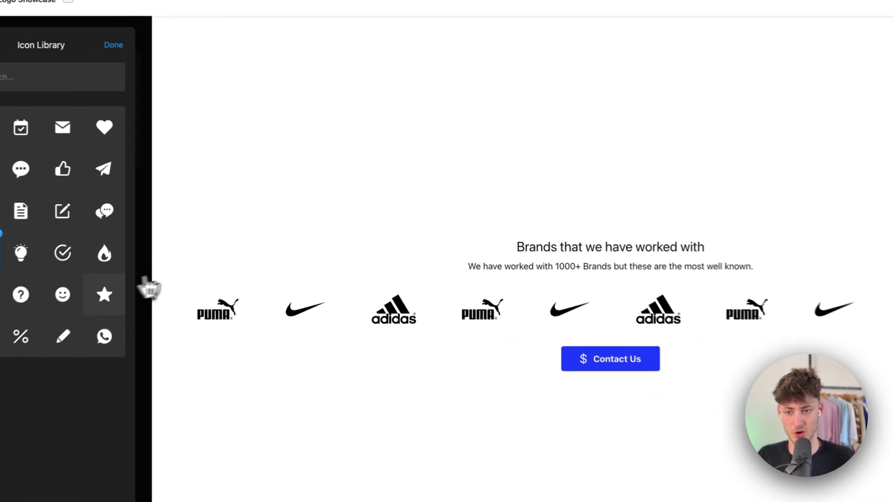
{"action": "left_click", "coordinate": [104, 253]}
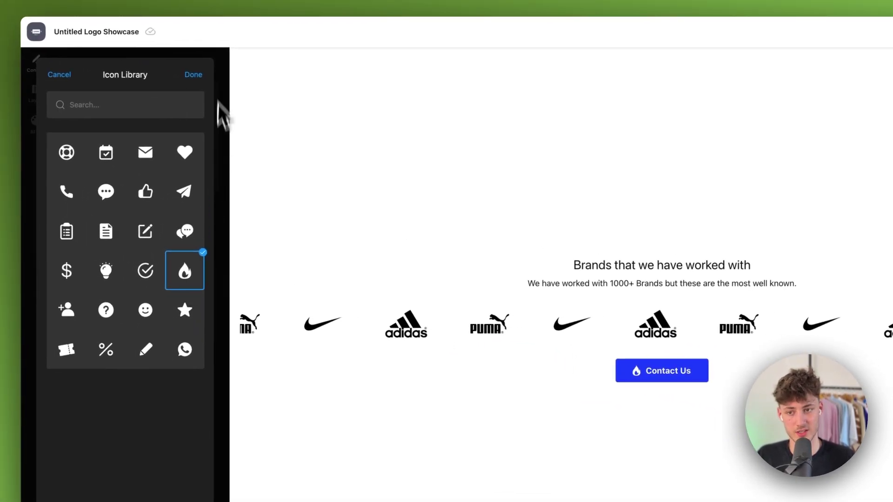
{"action": "left_click", "coordinate": [194, 75]}
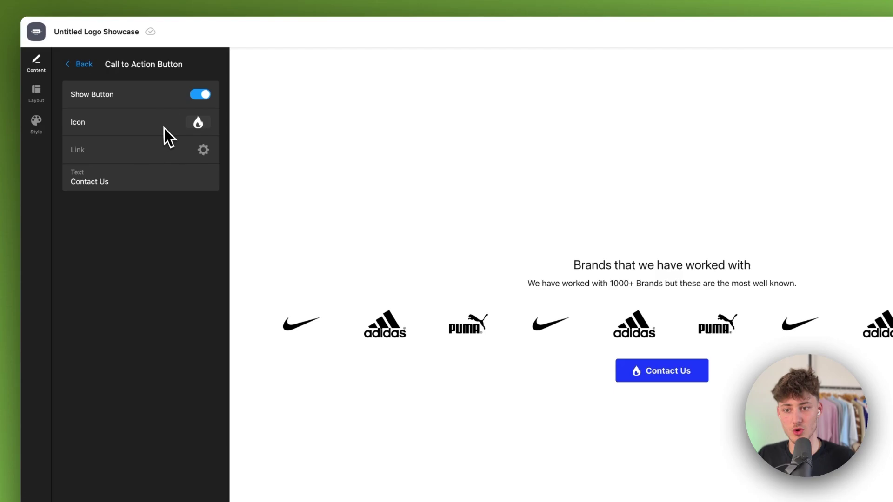
{"action": "left_click", "coordinate": [228, 163]}
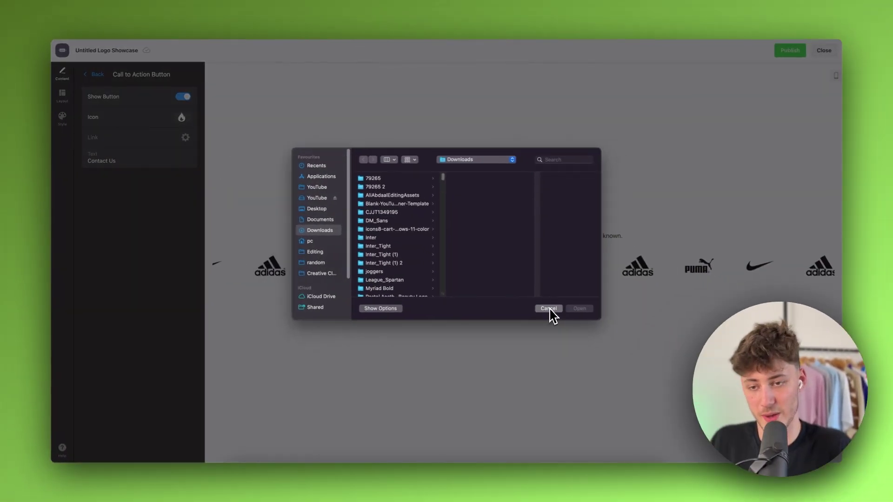
{"action": "left_click", "coordinate": [550, 313]}
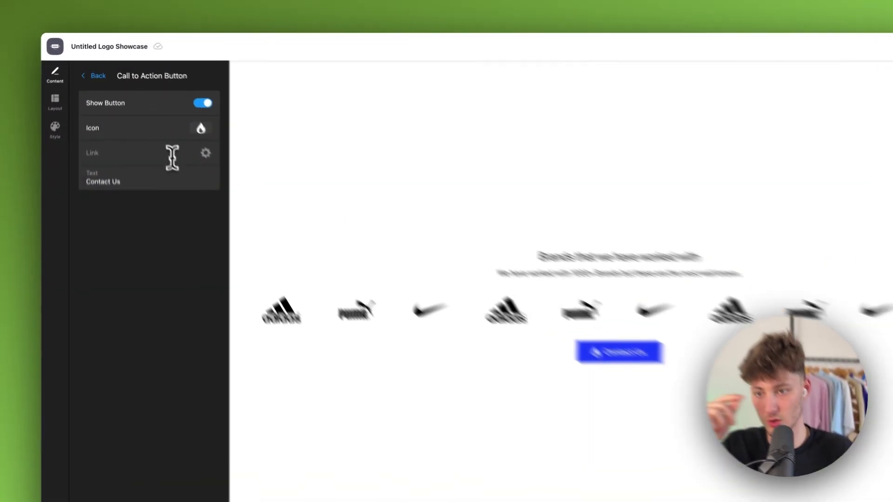
- Link the button to the storefront Clothing collection page URL
{"action": "left_click", "coordinate": [165, 139]}
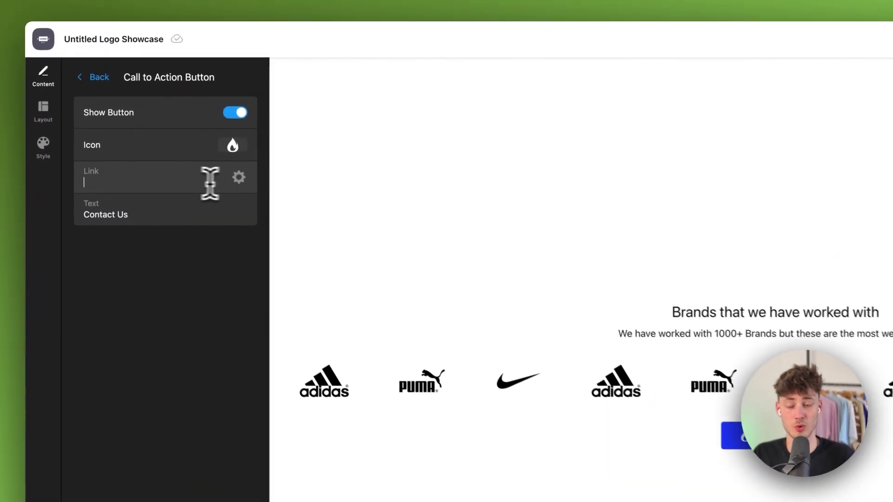
{"action": "left_click", "coordinate": [242, 182]}
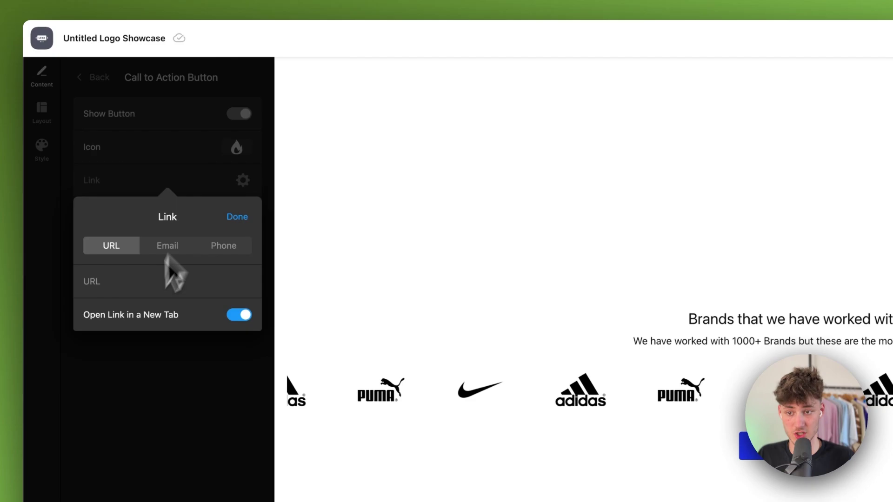
{"action": "left_click", "coordinate": [122, 278]}
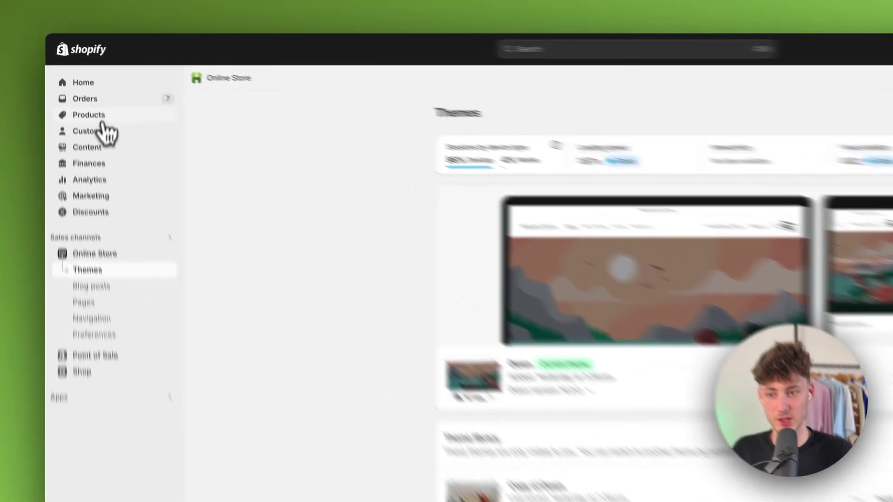
{"action": "left_click", "coordinate": [80, 93]}
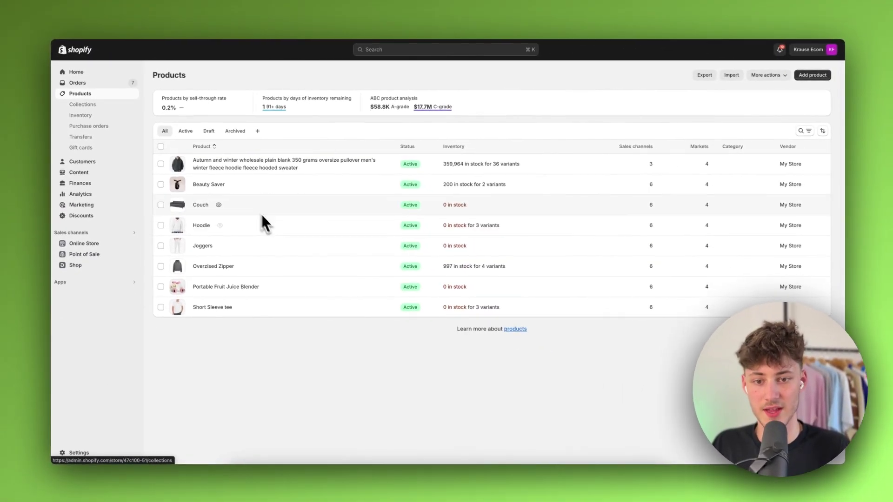
{"action": "left_click", "coordinate": [95, 106]}
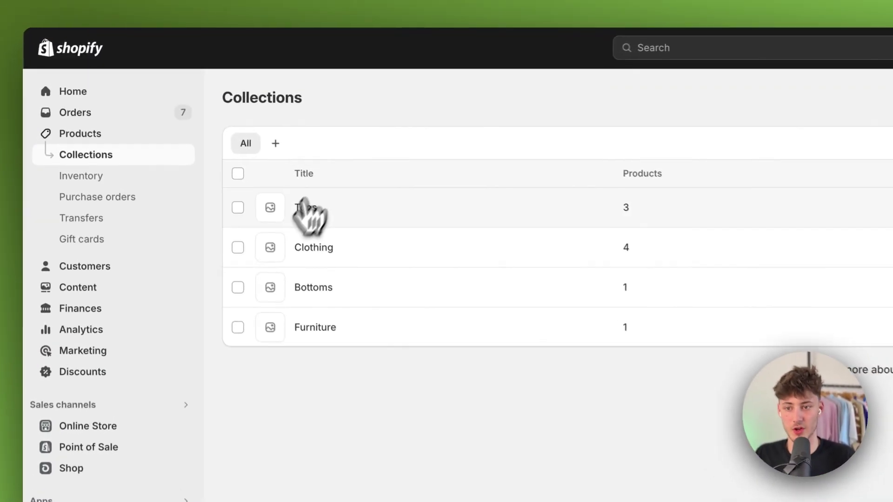
{"action": "left_click", "coordinate": [316, 256]}
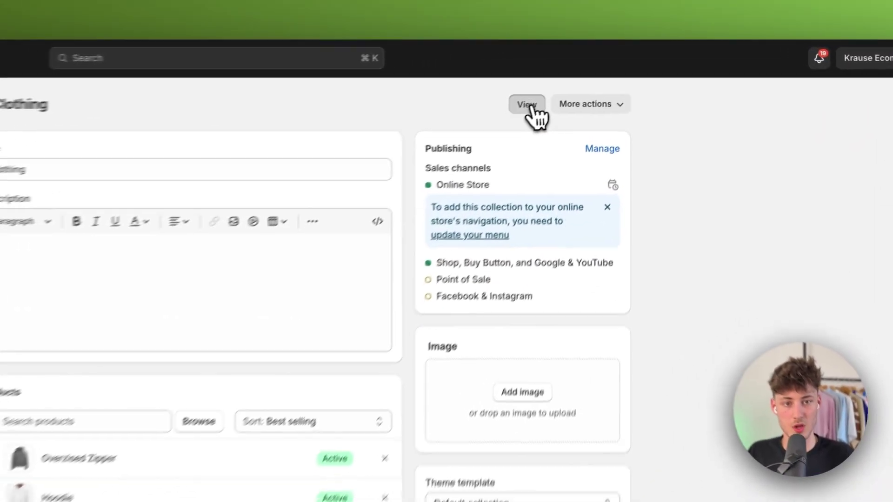
{"action": "left_click", "coordinate": [530, 106]}
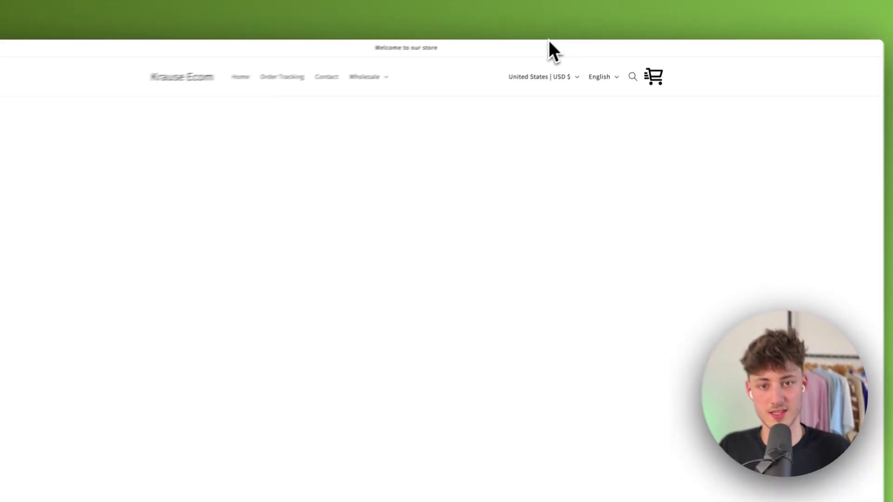
{"action": "key", "text": "super+w"}
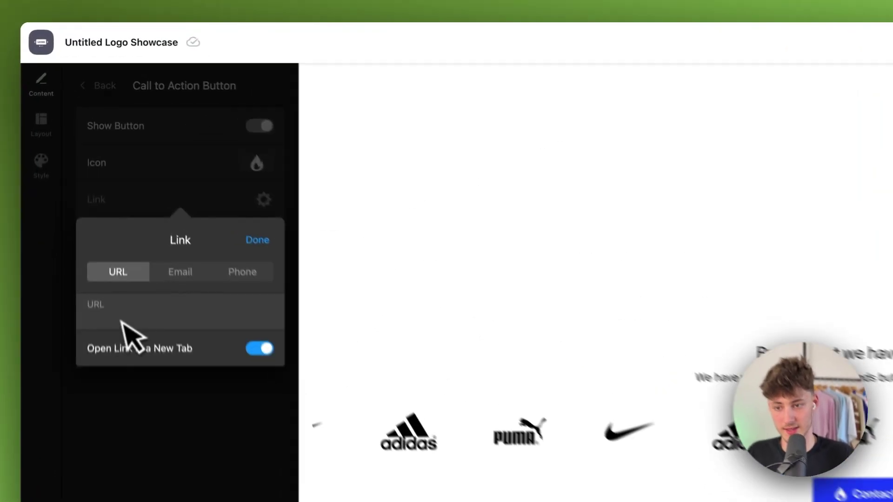
{"action": "left_click", "coordinate": [130, 335]}
{"action": "type", "text": "https://www.krausecompany.online/collections/clothing"}
- Change the button label from 'Contact Us' to 'Shop Now!'
{"action": "left_click", "coordinate": [273, 255]}
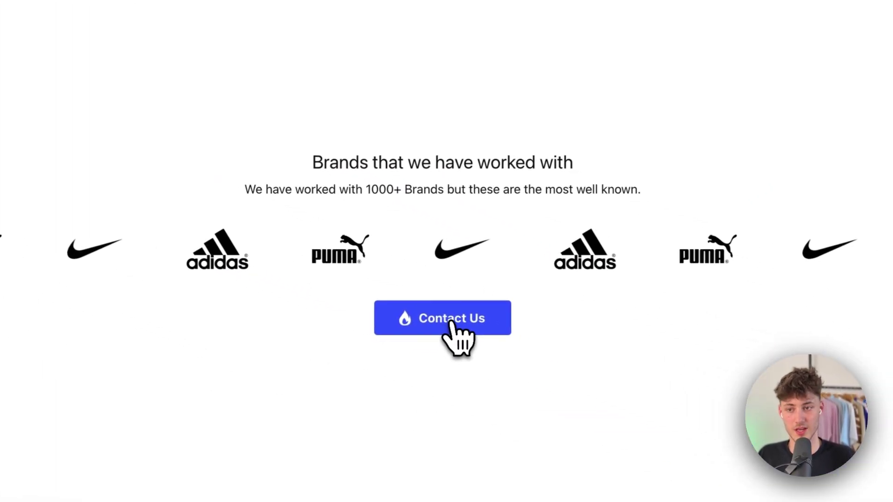
{"action": "left_click", "coordinate": [454, 325]}
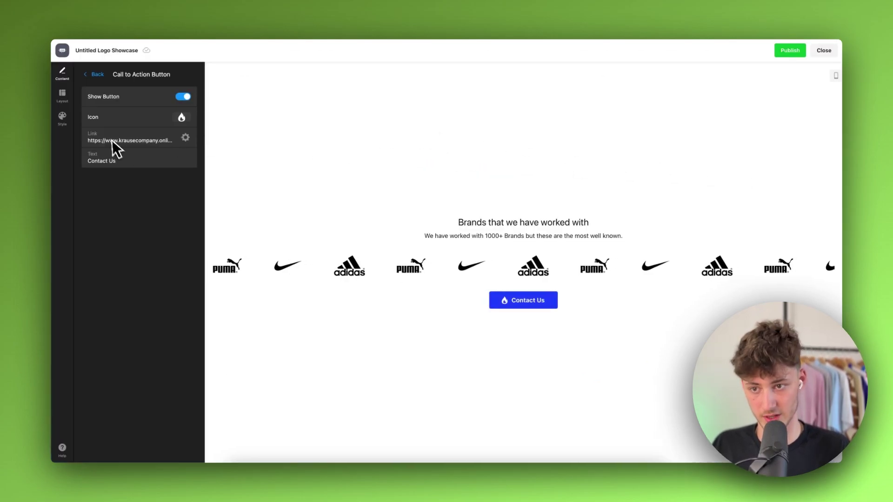
{"action": "left_click", "coordinate": [108, 162]}
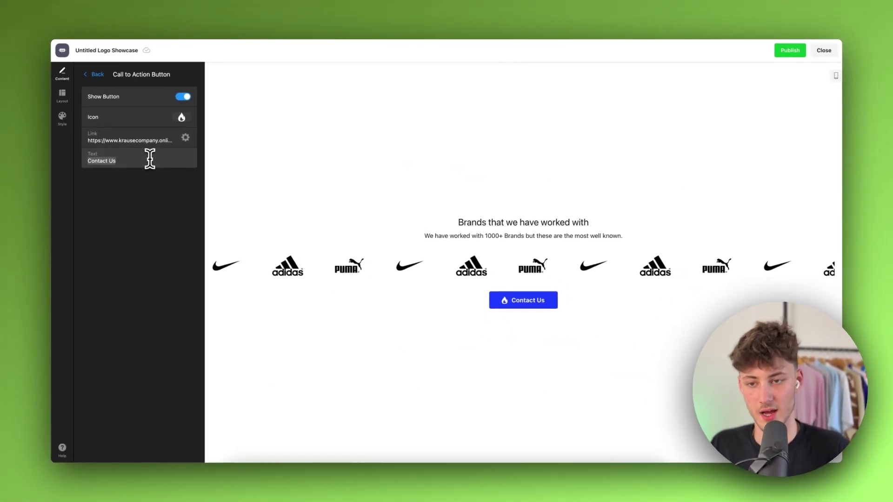
{"action": "type", "text": "Shop Now!"}
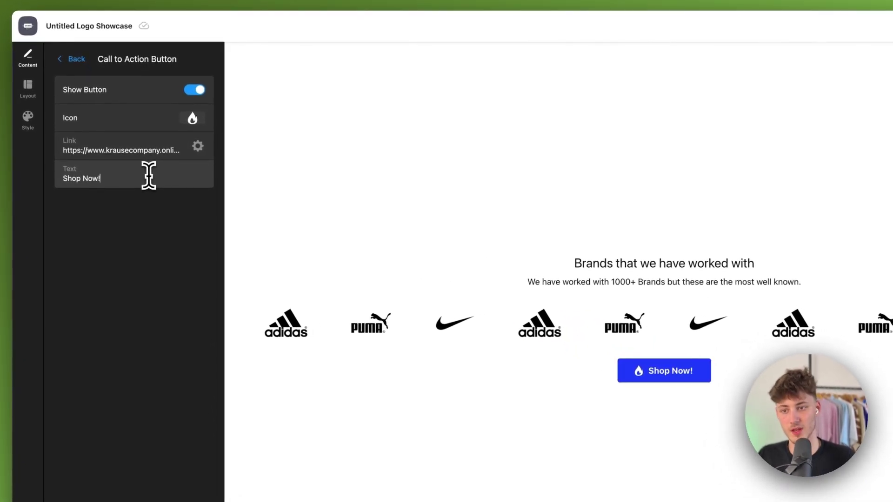
{"action": "key", "text": "BackSpace"}
{"action": "left_click", "coordinate": [78, 58]}
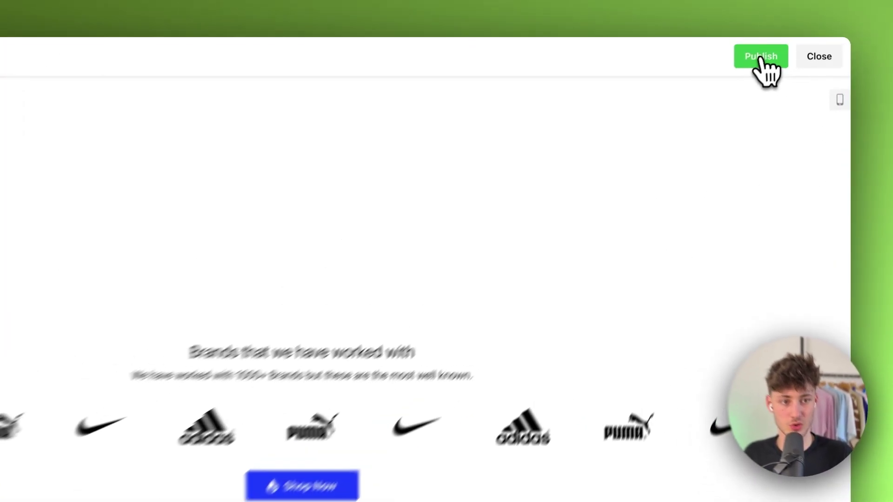
- Publish the widget under the Free plan and copy the embed code
{"action": "left_click", "coordinate": [790, 50]}
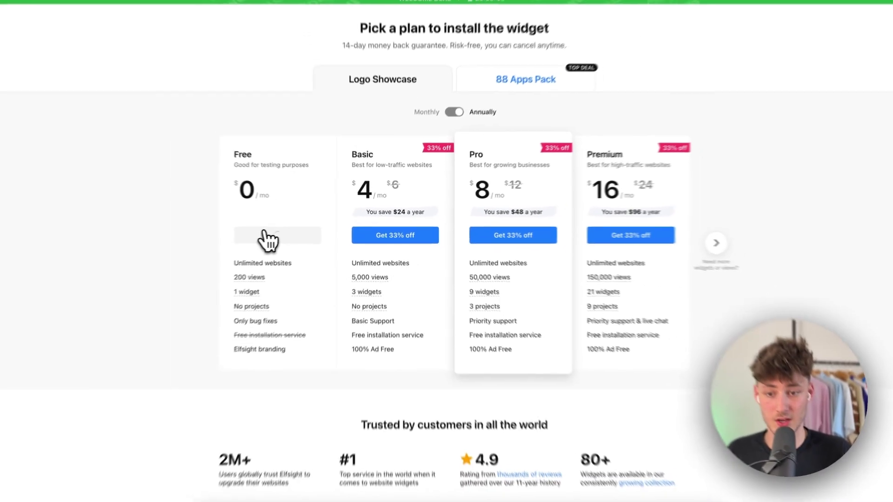
{"action": "left_click", "coordinate": [215, 232]}
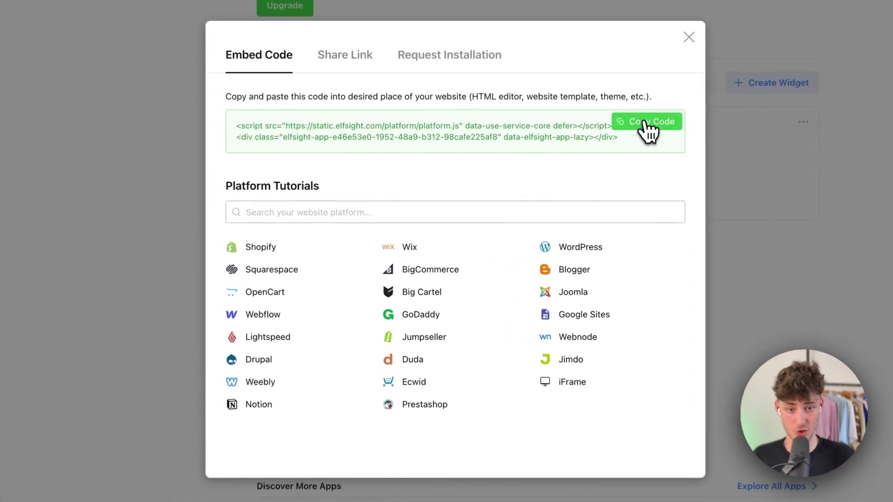
{"action": "left_click", "coordinate": [567, 173]}
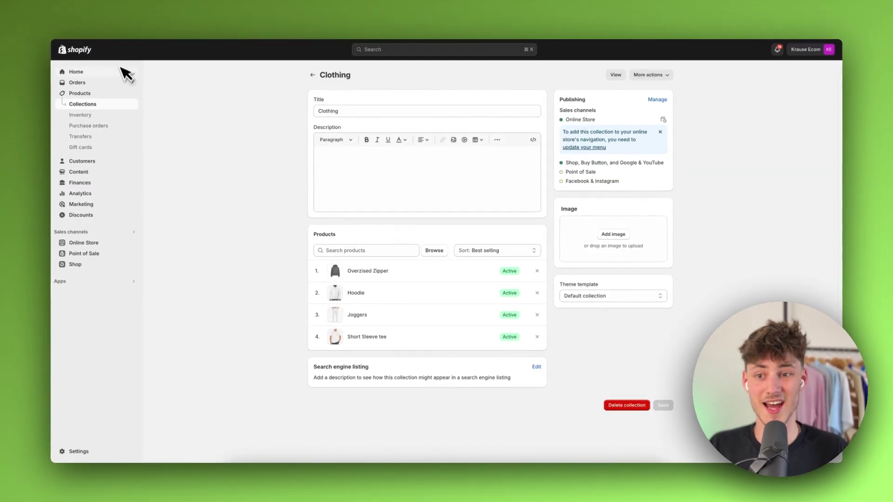
- Open the current Dawn theme in the theme editor
{"action": "left_click", "coordinate": [94, 245]}
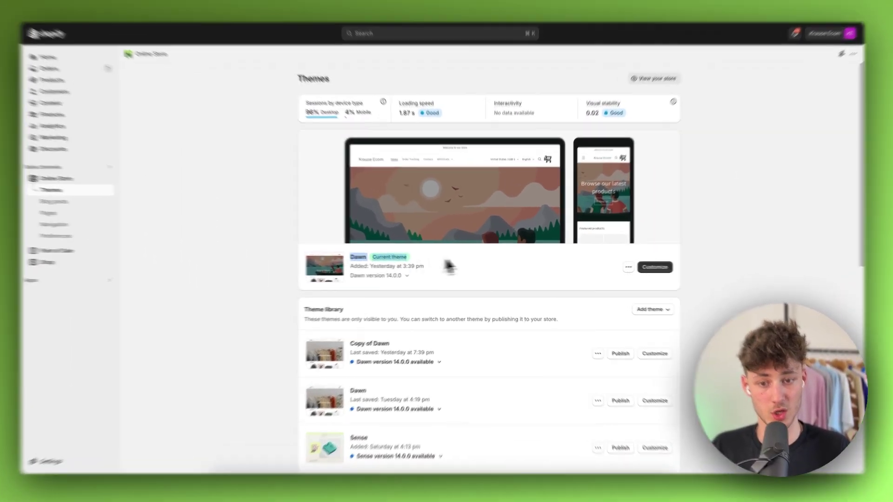
{"action": "scroll", "coordinate": [460, 269], "scroll_direction": "down", "scroll_amount": 5}
{"action": "scroll", "coordinate": [479, 279], "scroll_direction": "up", "scroll_amount": 3}
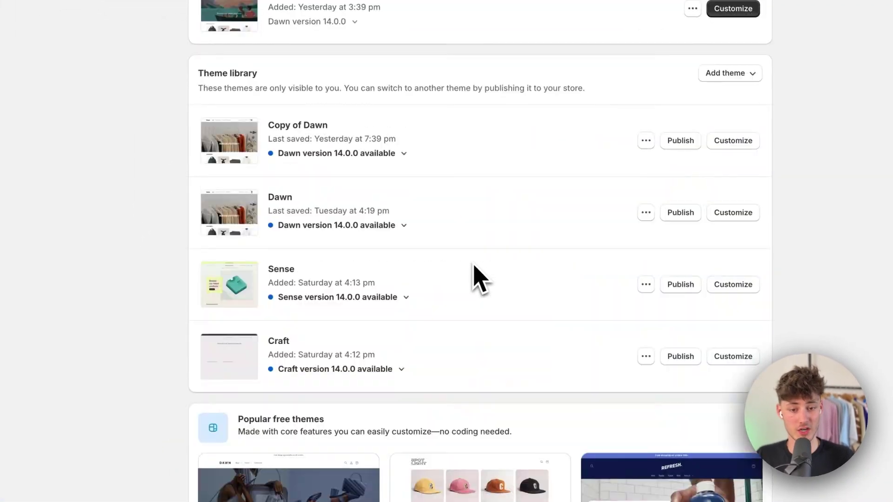
{"action": "scroll", "coordinate": [479, 279], "scroll_direction": "down", "scroll_amount": 8}
{"action": "scroll", "coordinate": [512, 279], "scroll_direction": "up", "scroll_amount": 10}
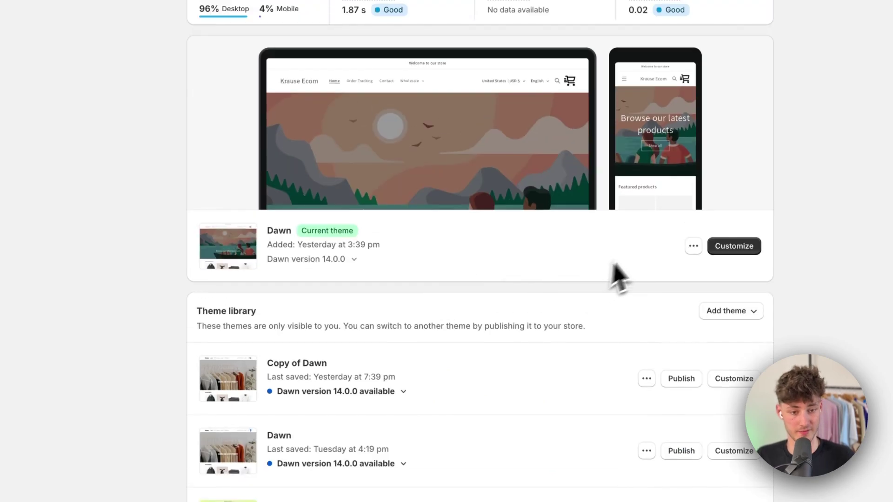
{"action": "left_click", "coordinate": [734, 246]}
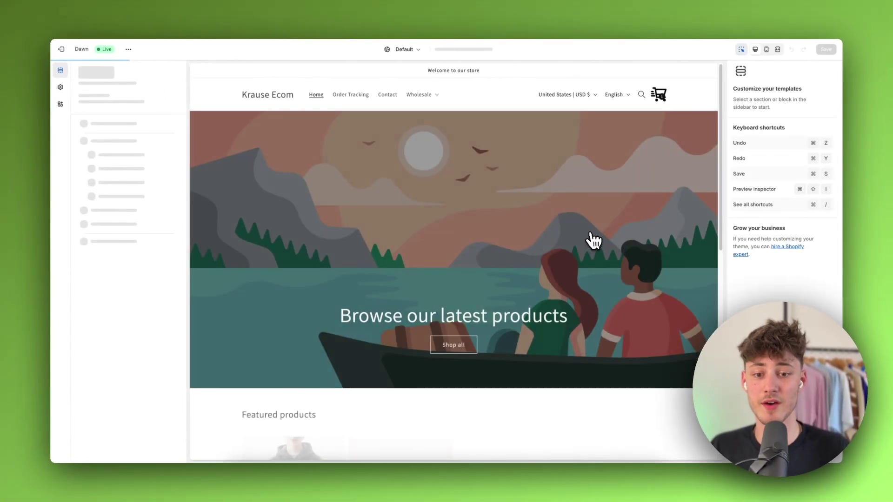
- Add a Custom Liquid section directly below the home page image banner
{"action": "scroll", "coordinate": [581, 246], "scroll_direction": "down", "scroll_amount": 5}
{"action": "scroll", "coordinate": [568, 249], "scroll_direction": "up", "scroll_amount": 3}
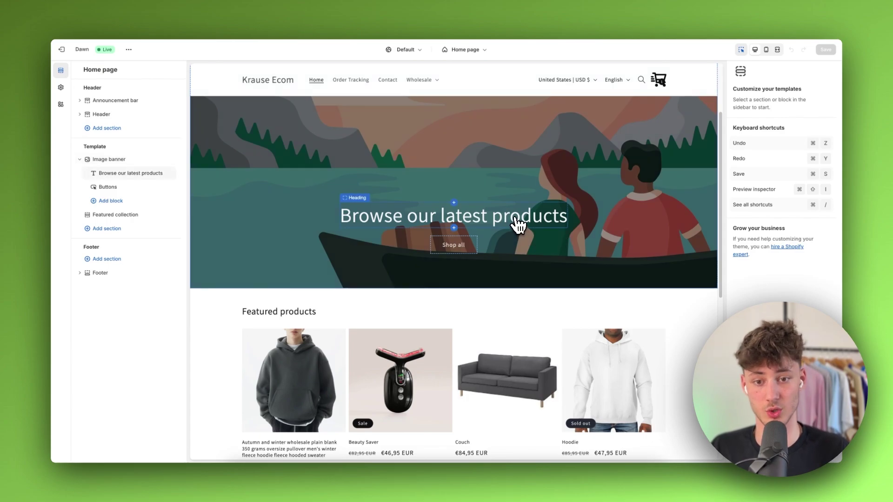
{"action": "scroll", "coordinate": [519, 225], "scroll_direction": "up", "scroll_amount": 3}
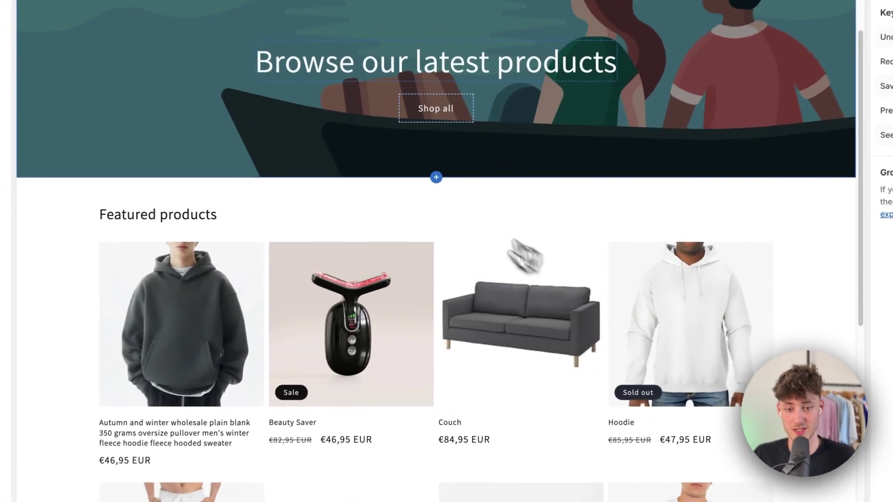
{"action": "left_click", "coordinate": [455, 390]}
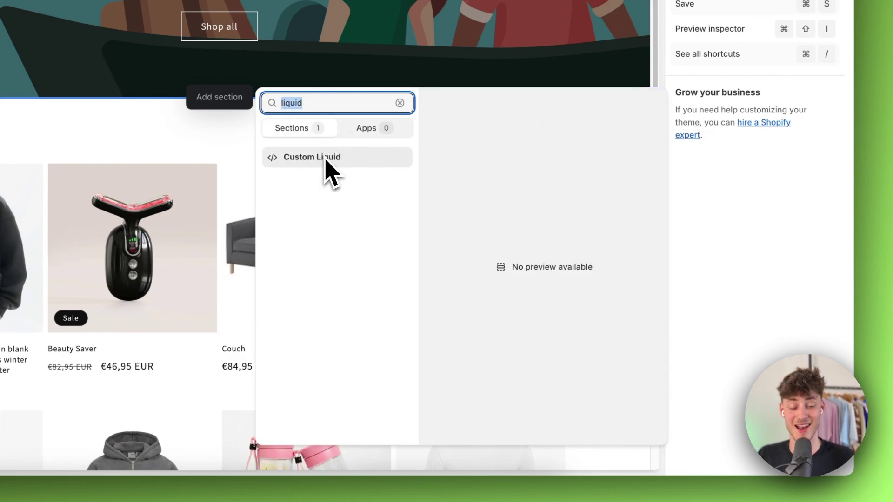
{"action": "left_click", "coordinate": [308, 161]}
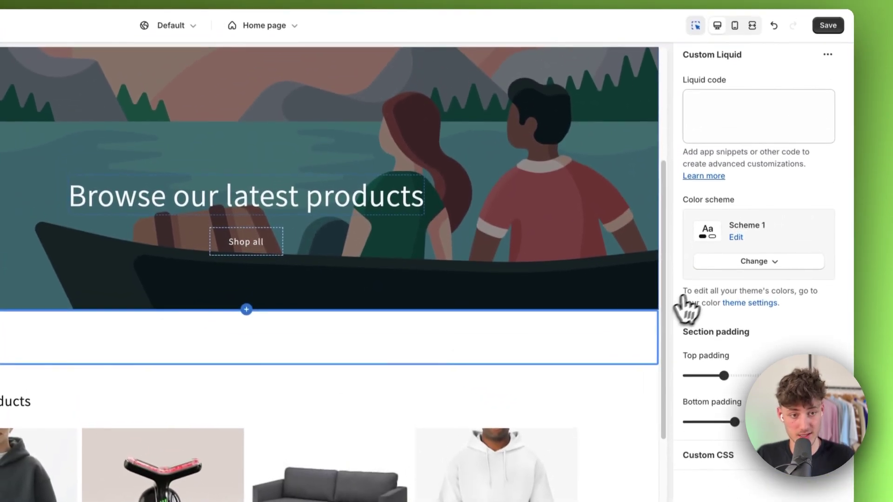
- Paste the Elfsight embed code into the Custom Liquid box, save, and exit to Themes
{"action": "left_click", "coordinate": [751, 140]}
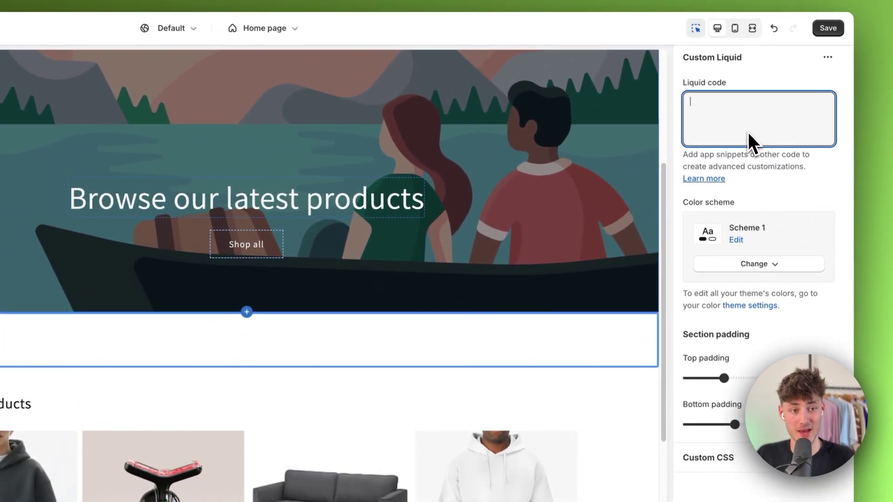
{"action": "right_click", "coordinate": [747, 130]}
{"action": "left_click", "coordinate": [641, 217]}
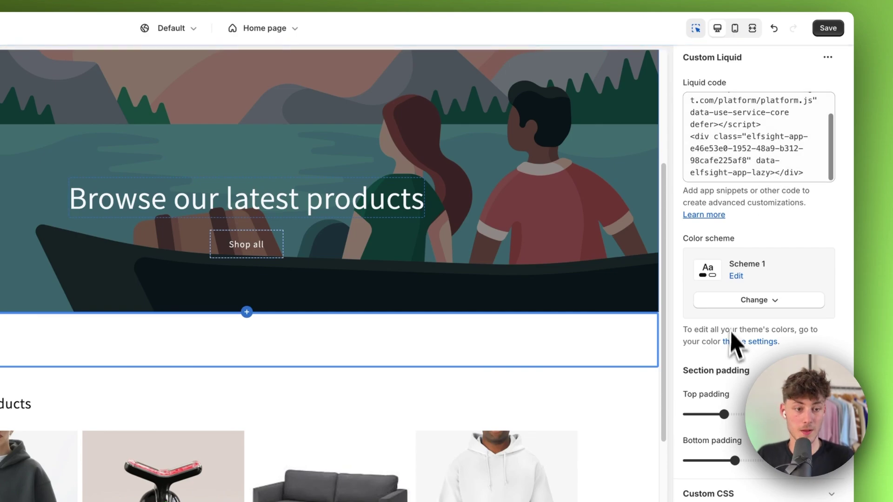
{"action": "left_click", "coordinate": [827, 29]}
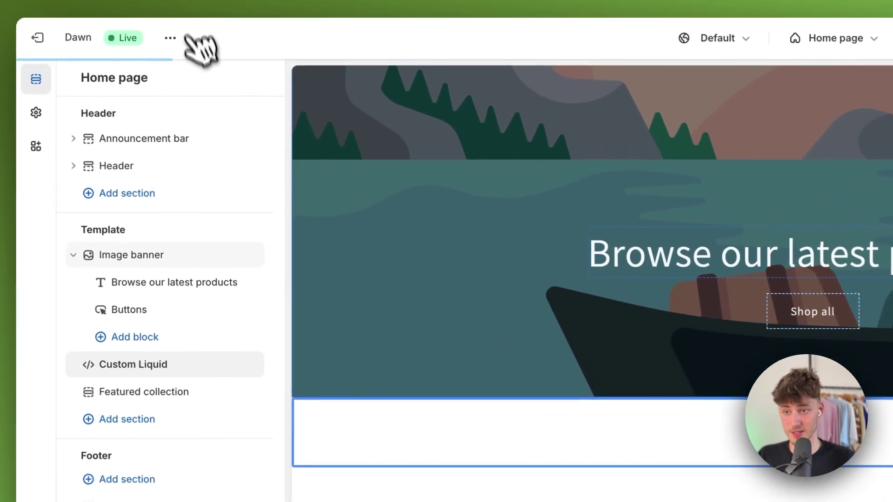
{"action": "left_click", "coordinate": [36, 35]}
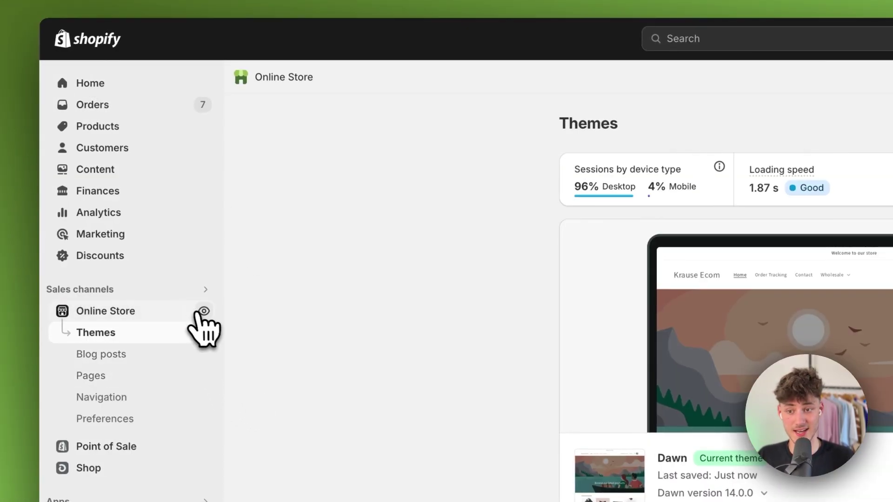
{"action": "left_click", "coordinate": [204, 311]}
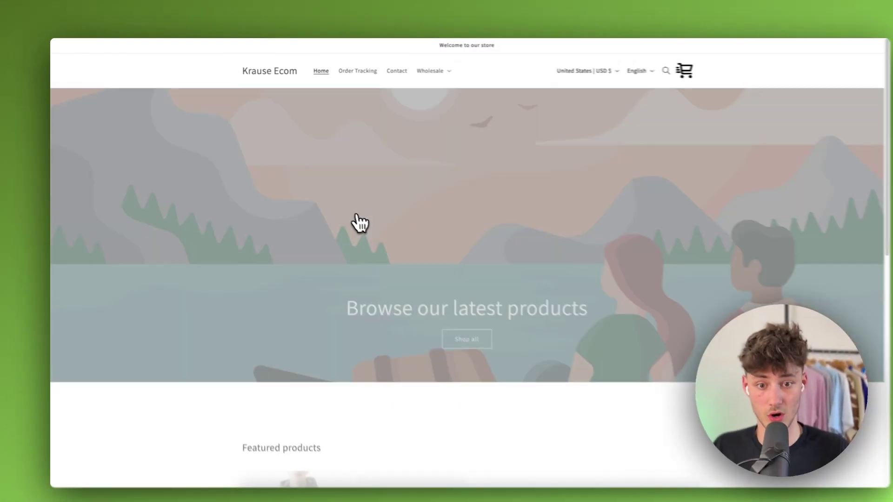
{"action": "scroll", "coordinate": [344, 212], "scroll_direction": "down", "scroll_amount": 3}
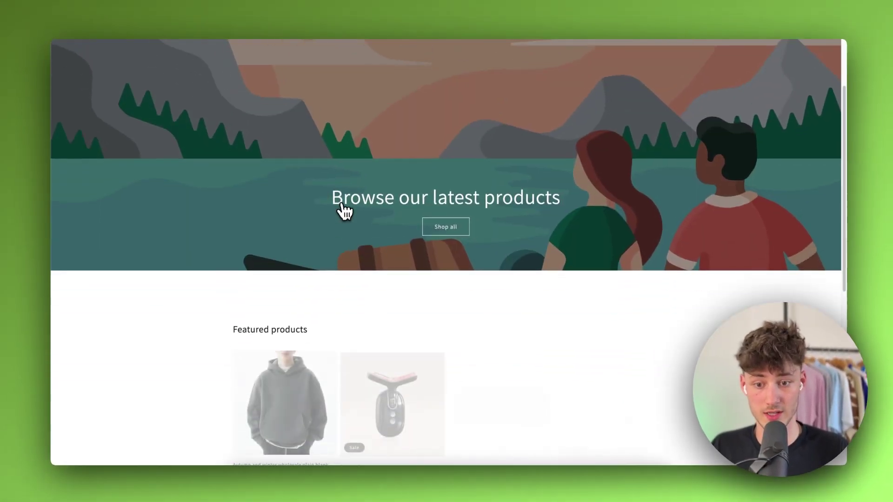
{"action": "scroll", "coordinate": [344, 211], "scroll_direction": "down", "scroll_amount": 3}
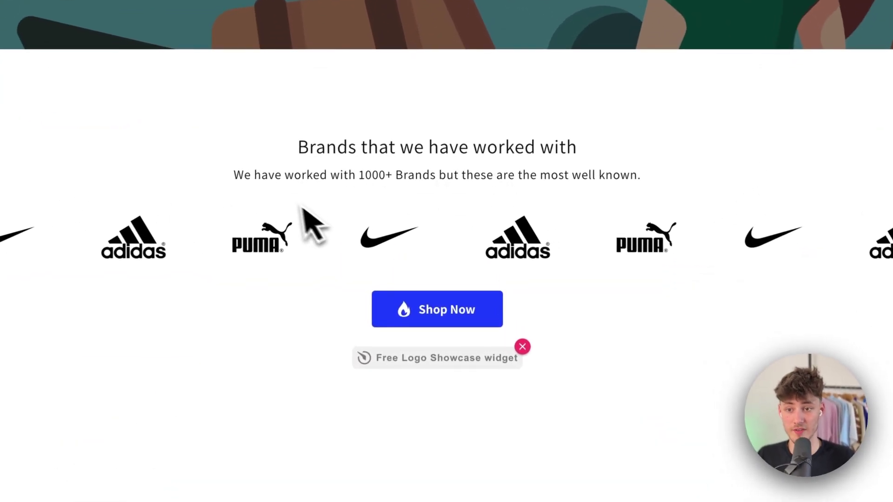
{"action": "left_click_drag", "start_coordinate": [209, 193], "coordinate": [768, 199]}
{"action": "left_click", "coordinate": [522, 279]}
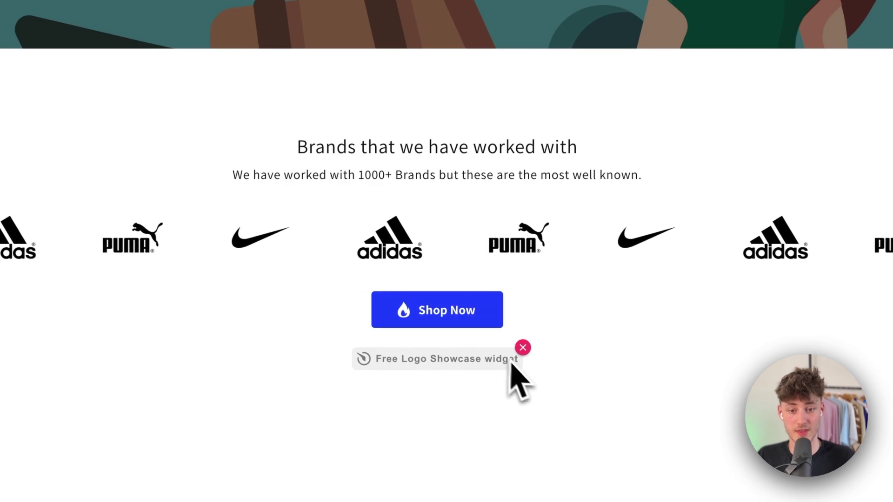
{"action": "left_click", "coordinate": [524, 273]}
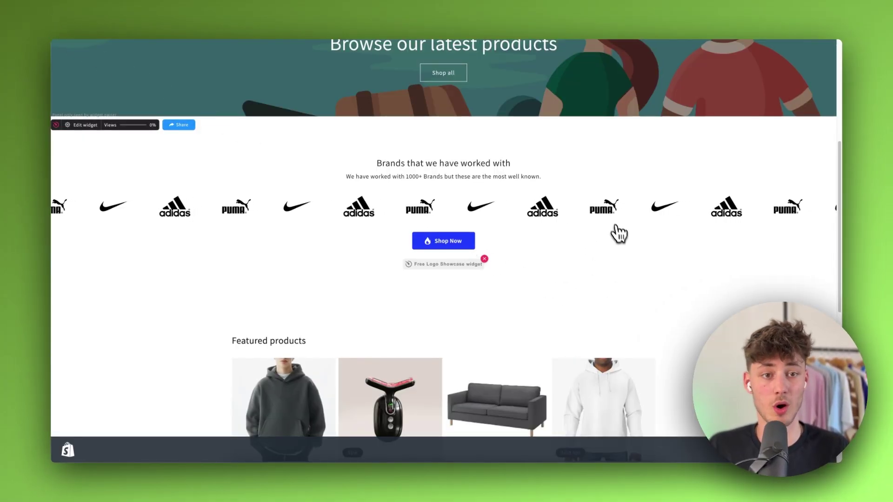
{"action": "left_click", "coordinate": [619, 234]}
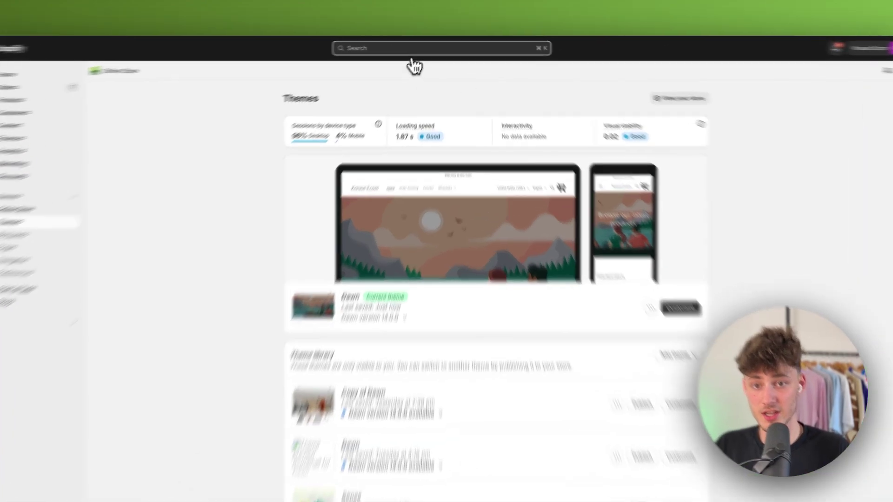
- Search the admin for 'GemPages' and open the GemPages Builder app
{"action": "left_click", "coordinate": [419, 50]}
{"action": "type", "text": "GemPa"}
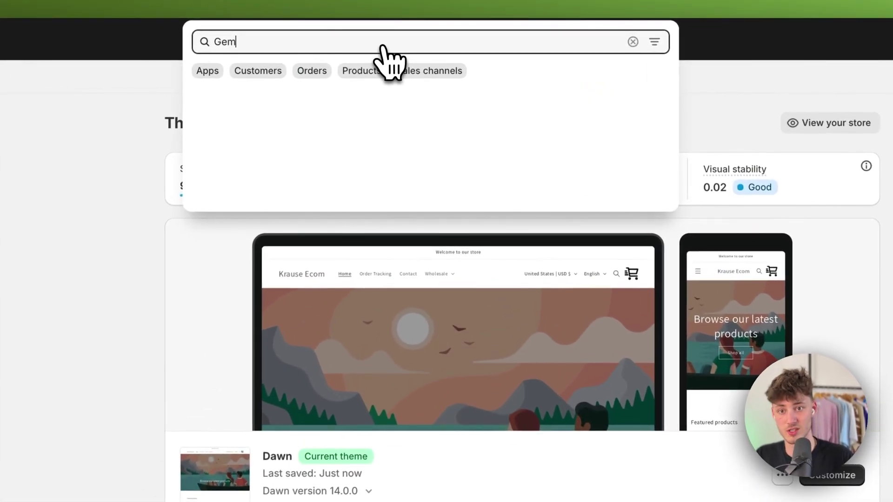
{"action": "type", "text": "ges"}
{"action": "left_click", "coordinate": [307, 101]}
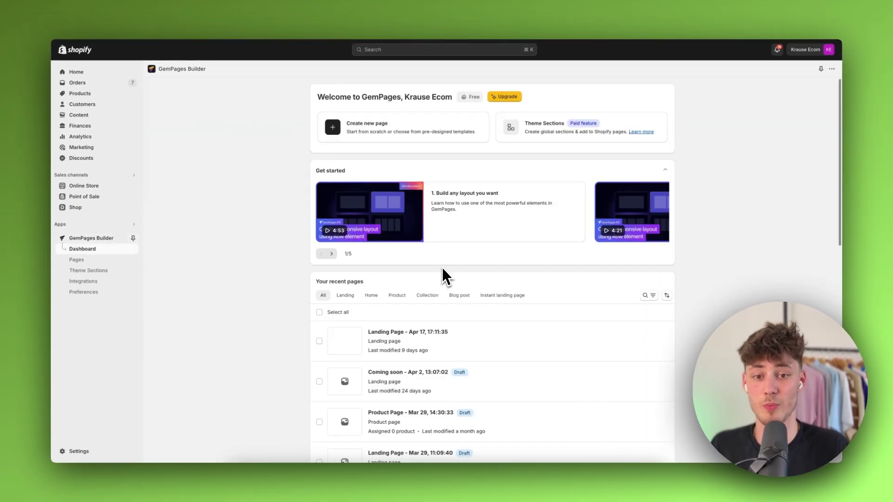
{"action": "scroll", "coordinate": [442, 279], "scroll_direction": "down", "scroll_amount": 3}
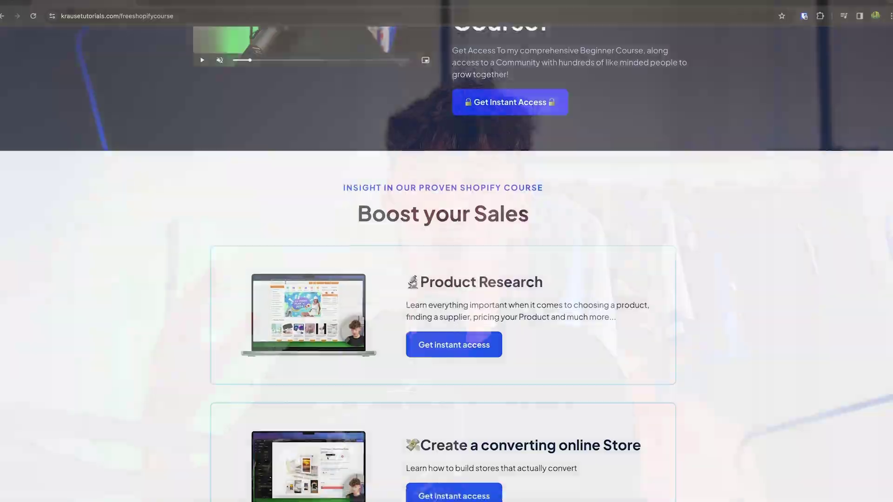
- Scroll the free Shopify course page and highlight its heading
{"action": "scroll", "coordinate": [447, 251], "scroll_direction": "down", "scroll_amount": 7}
{"action": "scroll", "coordinate": [446, 251], "scroll_direction": "up", "scroll_amount": 10}
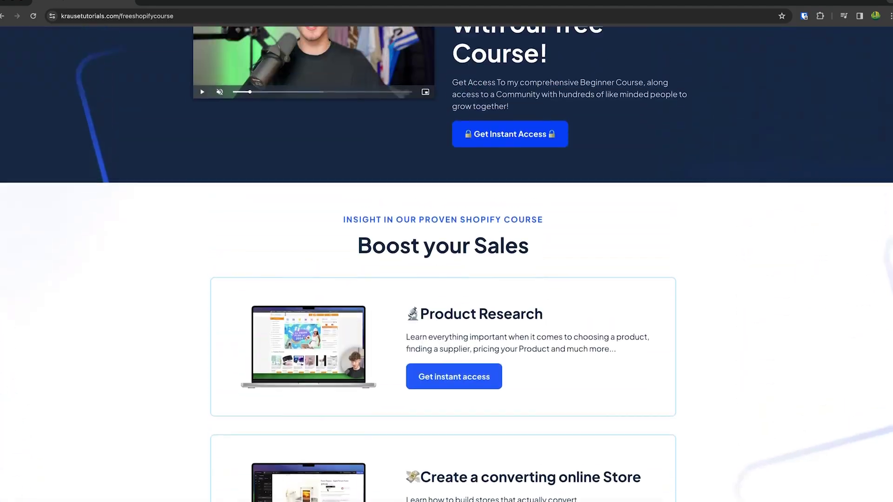
{"action": "left_click_drag", "start_coordinate": [447, 103], "coordinate": [586, 221]}
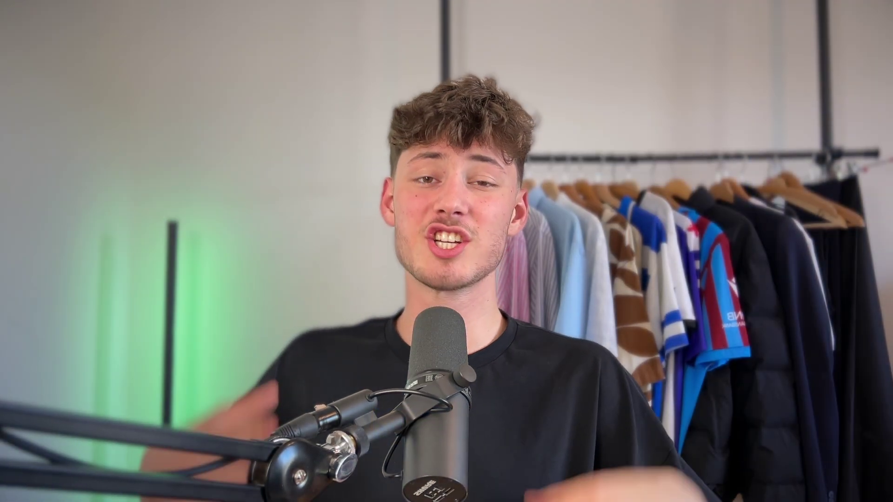